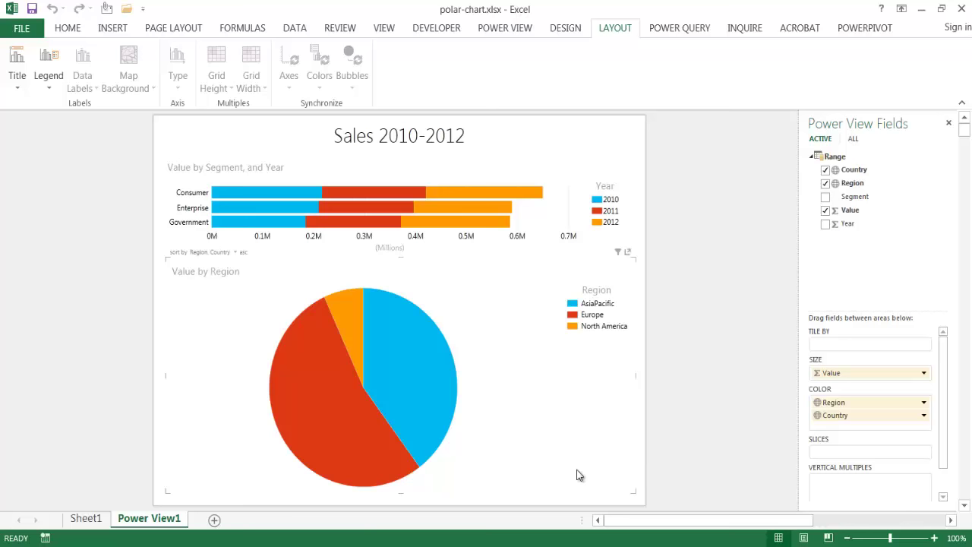
- Switch to the browser to view the Nightingale polar chart on Wikipedia, then return to the Power View report
{"action": "left_click", "coordinate": [97, 486]}
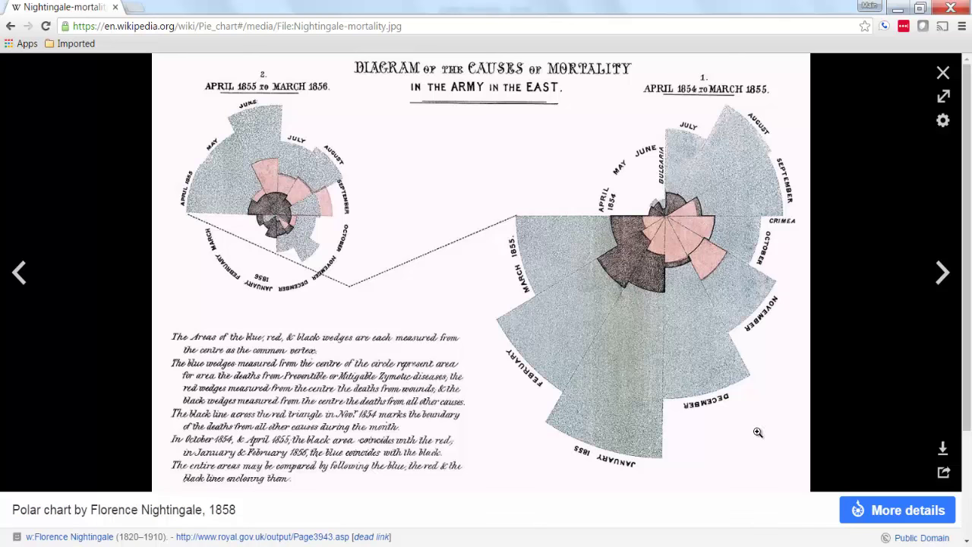
{"action": "left_click", "coordinate": [943, 74]}
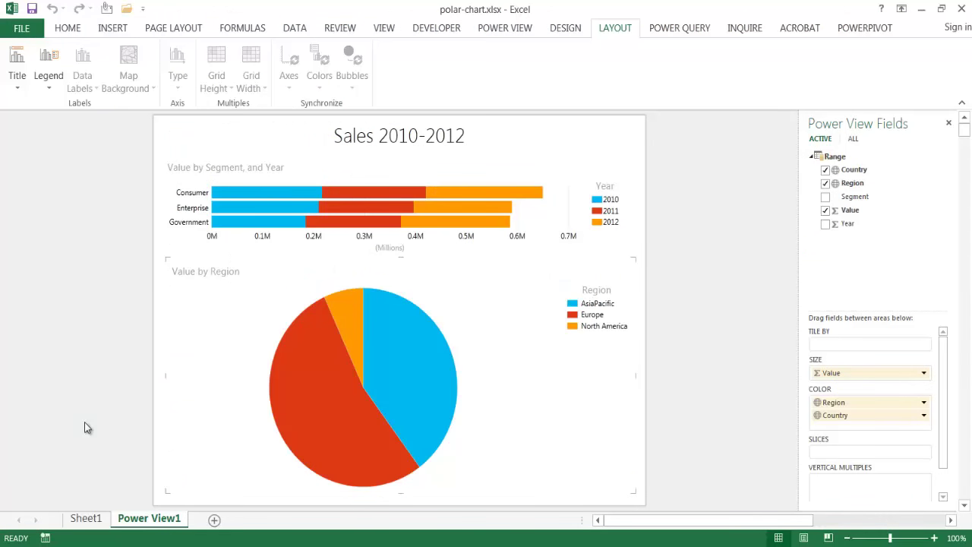
- Highlight the Government 2012 segment in the bar chart and examine the highlighted values of each region in the pie
{"action": "mouse_move", "coordinate": [203, 434]}
{"action": "mouse_move", "coordinate": [346, 225]}
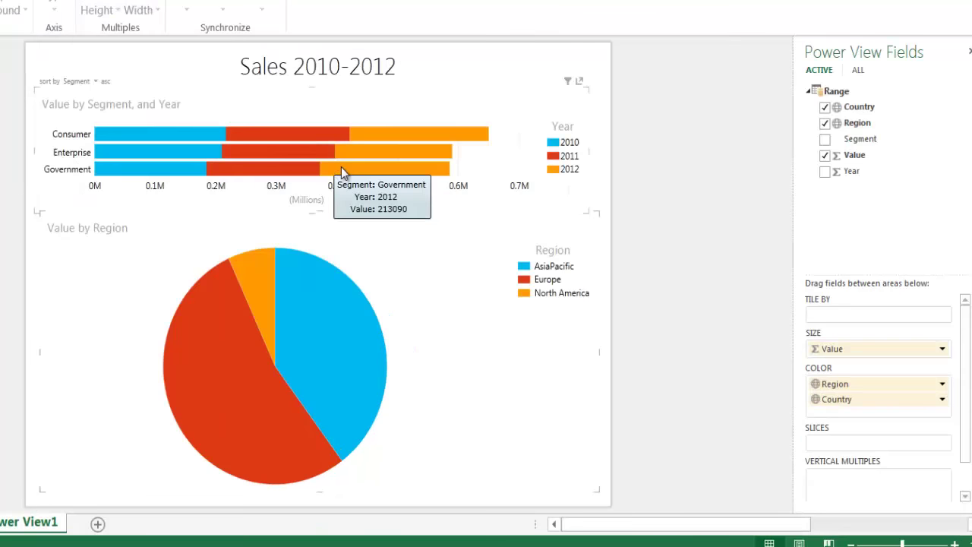
{"action": "left_click", "coordinate": [418, 224]}
{"action": "left_click", "coordinate": [341, 168]}
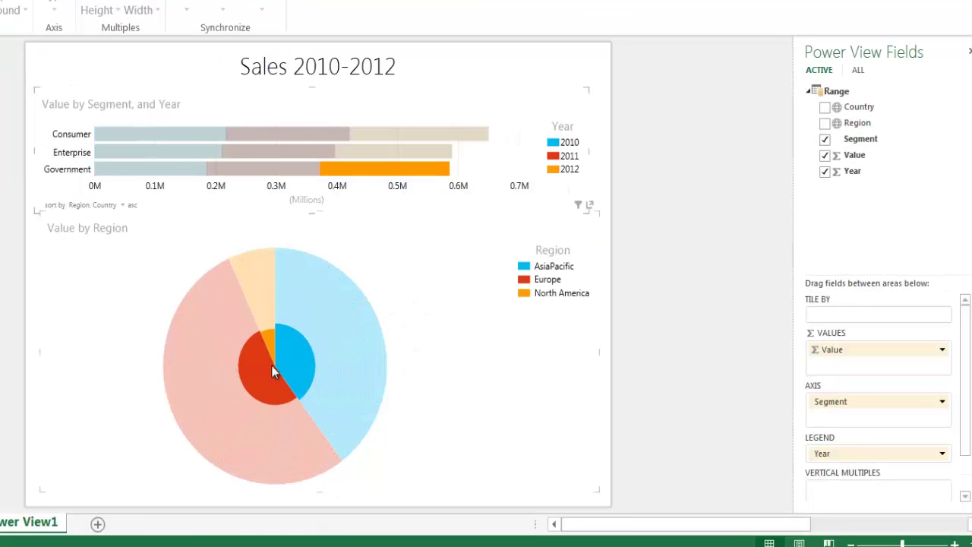
{"action": "mouse_move", "coordinate": [251, 366]}
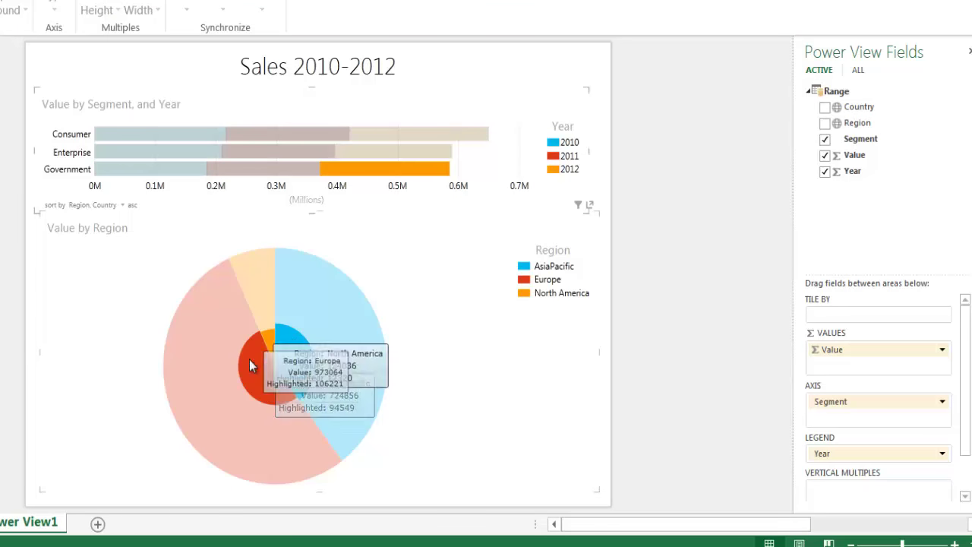
{"action": "mouse_move", "coordinate": [295, 350]}
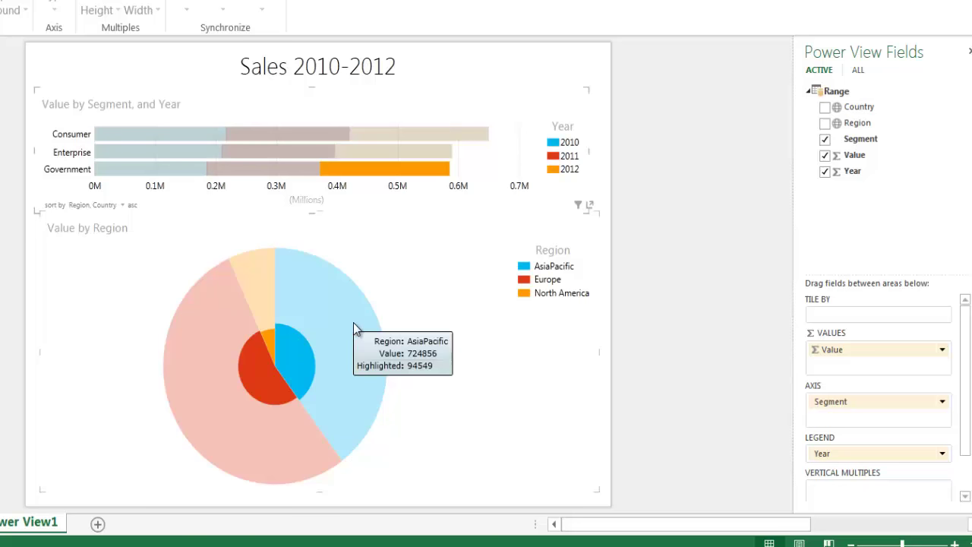
{"action": "mouse_move", "coordinate": [268, 390]}
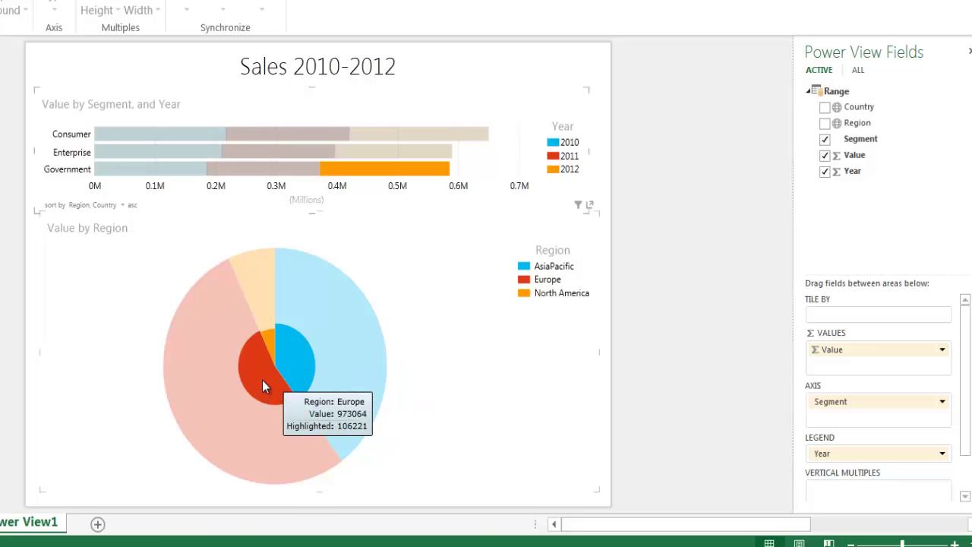
- Drill into AsiaPacific's countries in the pie and compare them with Government 2010 and Consumer 2010 highlighted in the bar chart
{"action": "double_click", "coordinate": [299, 359]}
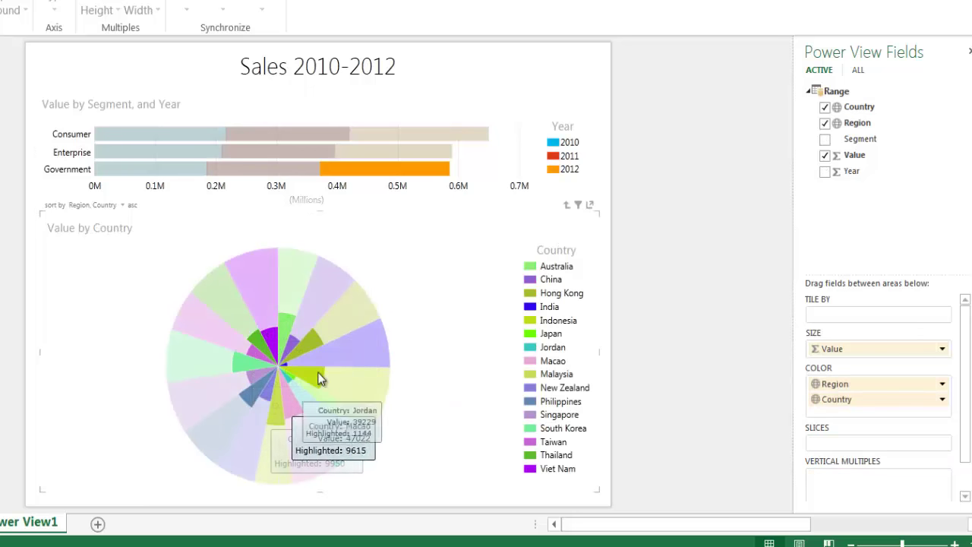
{"action": "mouse_move", "coordinate": [302, 346]}
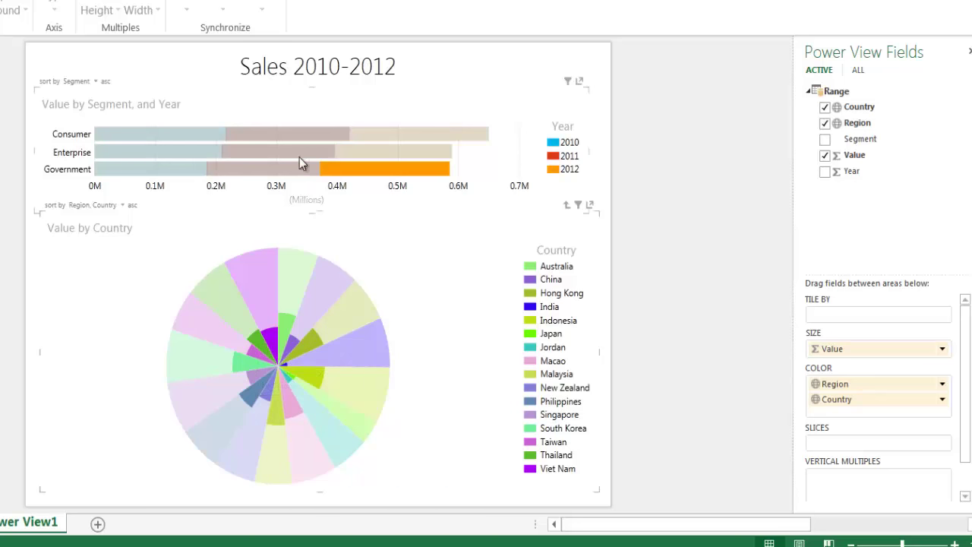
{"action": "mouse_move", "coordinate": [151, 170]}
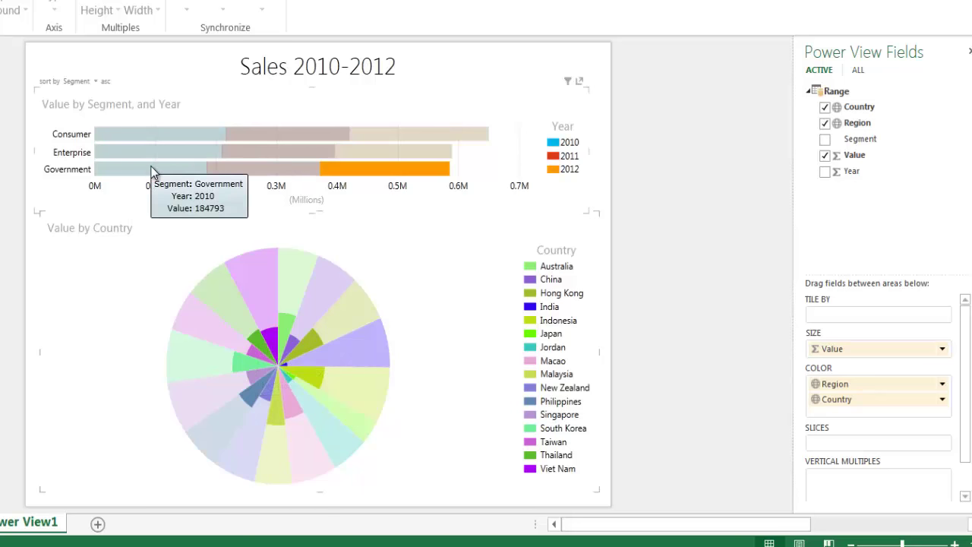
{"action": "left_click", "coordinate": [151, 170]}
{"action": "mouse_move", "coordinate": [135, 153]}
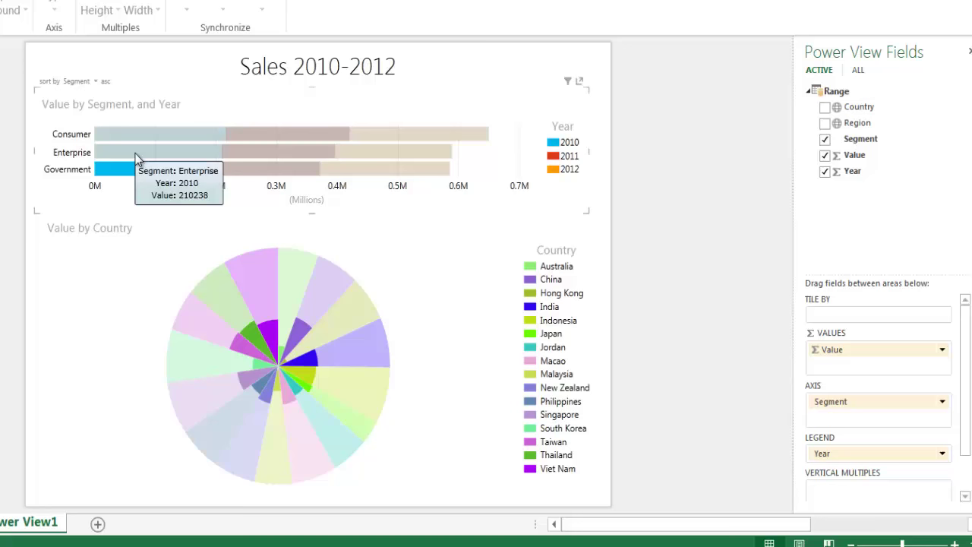
{"action": "left_click", "coordinate": [134, 134]}
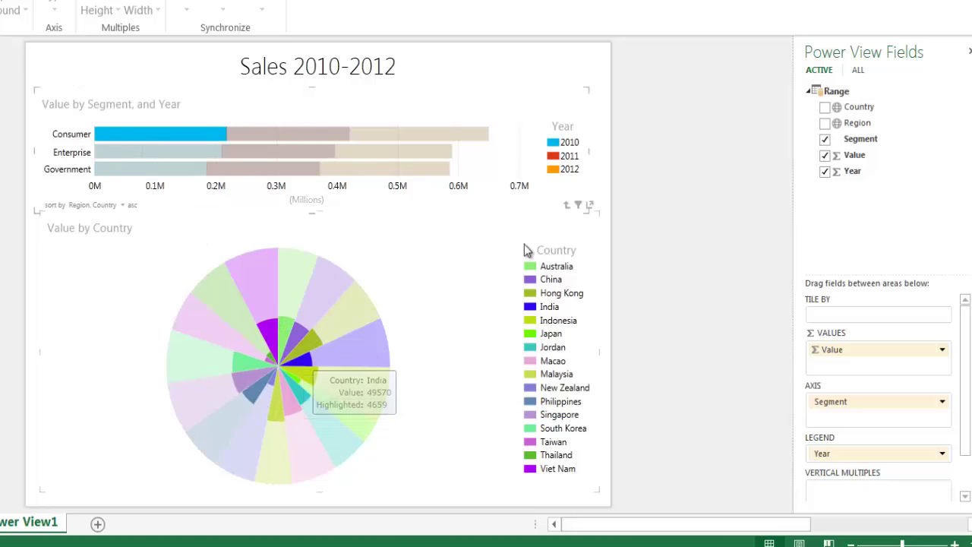
- Drill back up to the regions and down into Europe's countries, then clear the bar chart highlight
{"action": "left_click", "coordinate": [567, 204]}
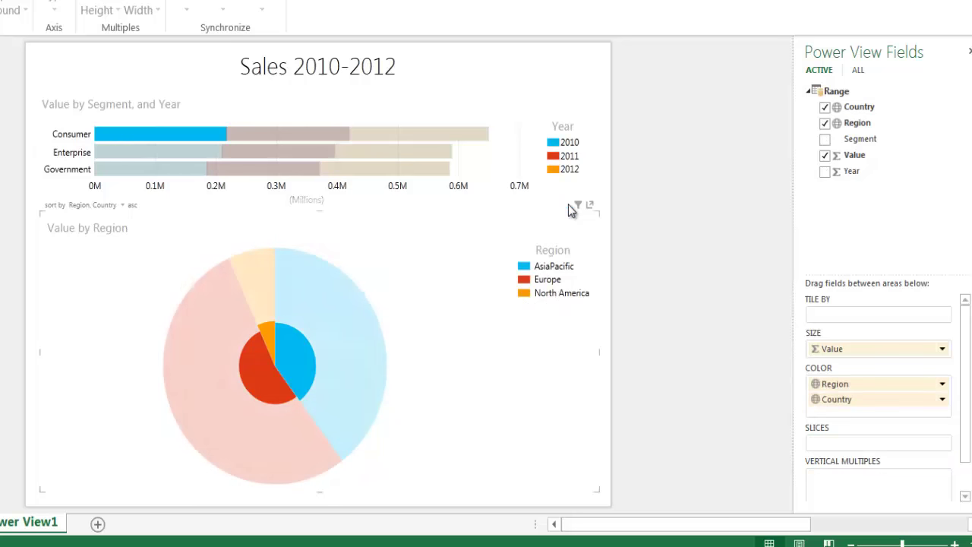
{"action": "double_click", "coordinate": [262, 377]}
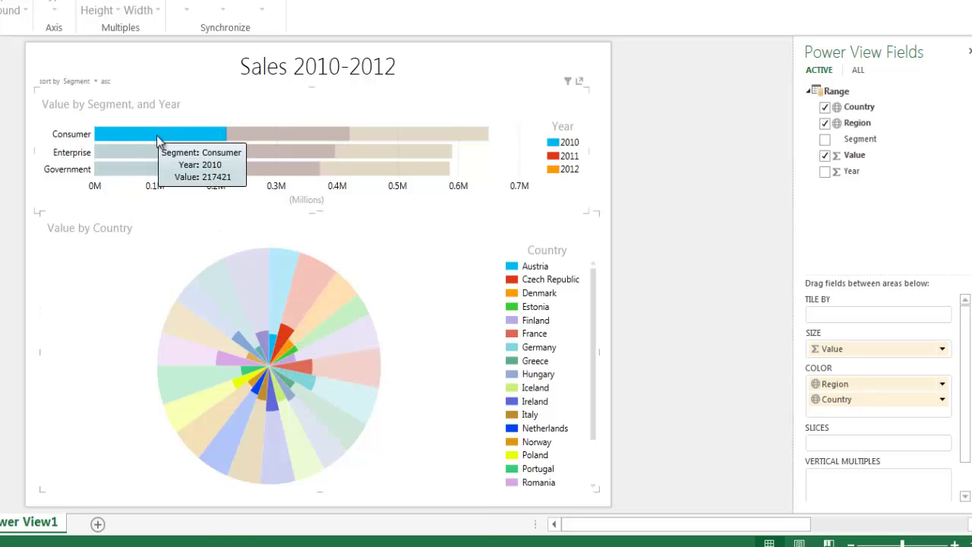
{"action": "left_click", "coordinate": [449, 135]}
{"action": "left_click", "coordinate": [495, 96]}
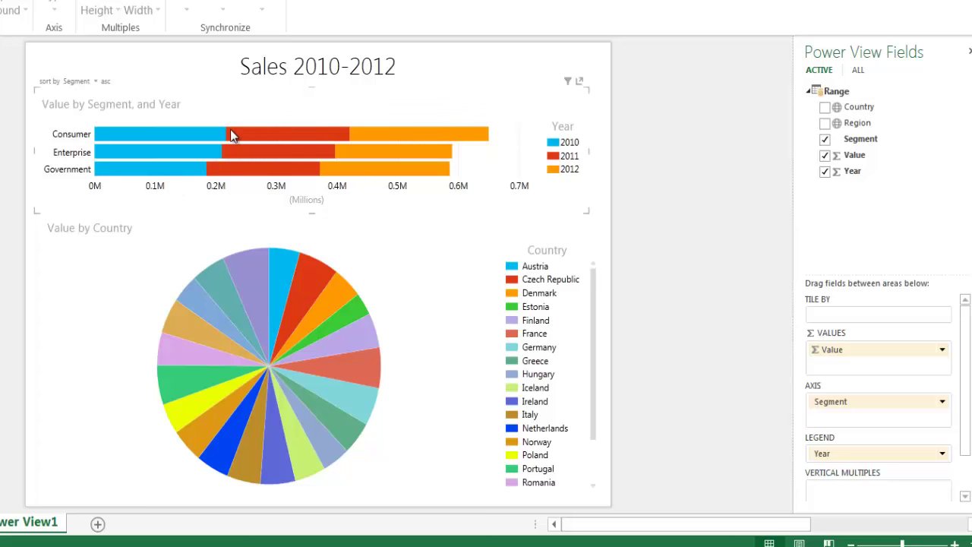
- Highlight Consumer 2010 in the bar chart and inspect the highlighted values of the European country slices
{"action": "mouse_move", "coordinate": [144, 137]}
{"action": "left_click", "coordinate": [144, 137]}
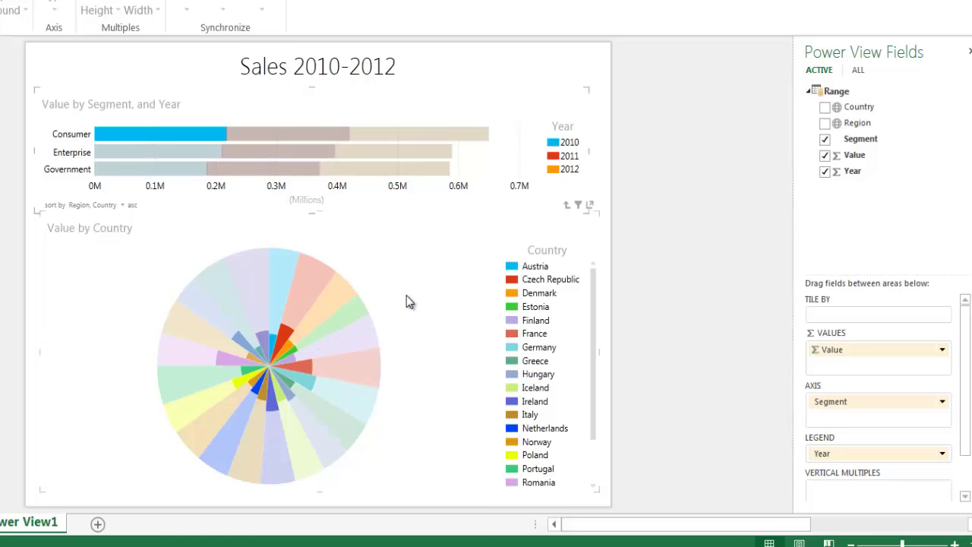
{"action": "mouse_move", "coordinate": [311, 295]}
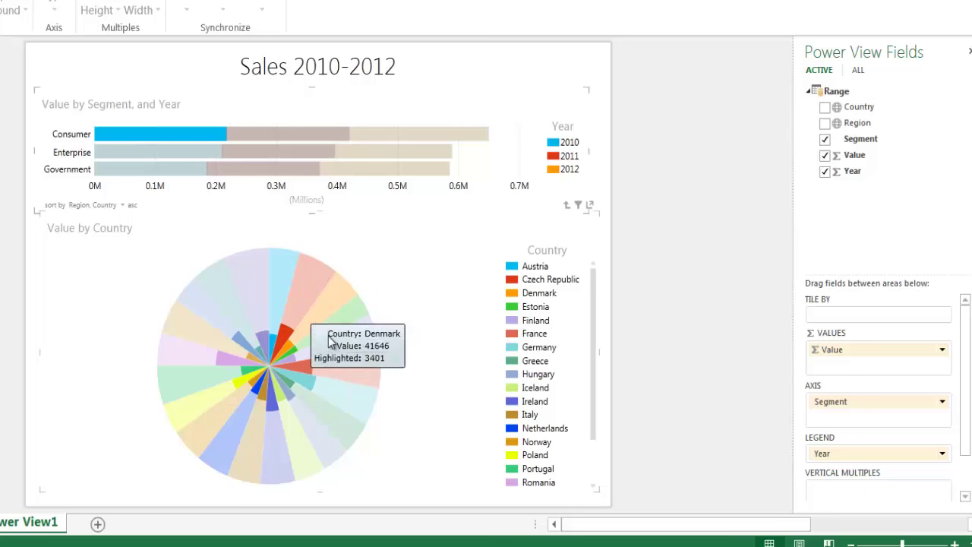
{"action": "mouse_move", "coordinate": [318, 346]}
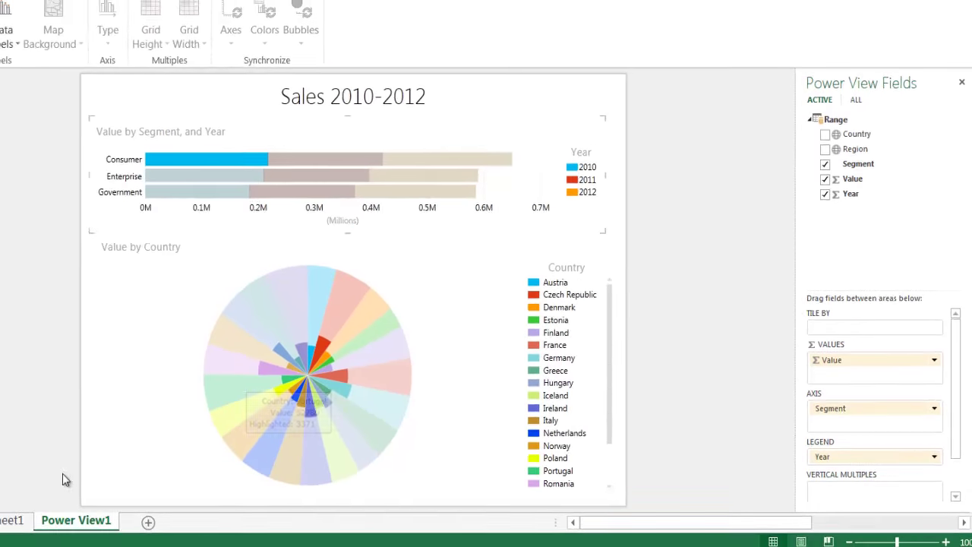
- Review the source data on Sheet1 column by column: Region, Country, Segment, Year and Value
{"action": "left_click", "coordinate": [11, 520]}
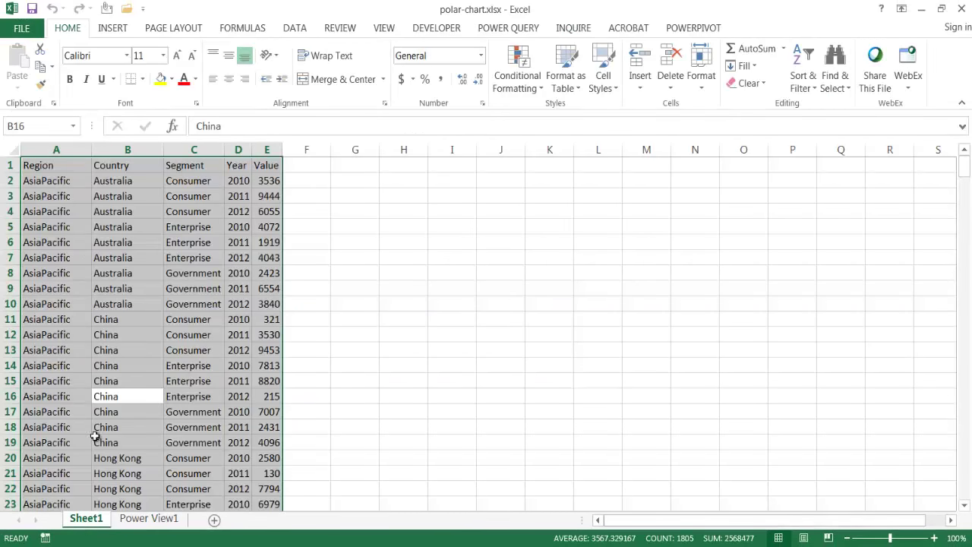
{"action": "left_click", "coordinate": [68, 228]}
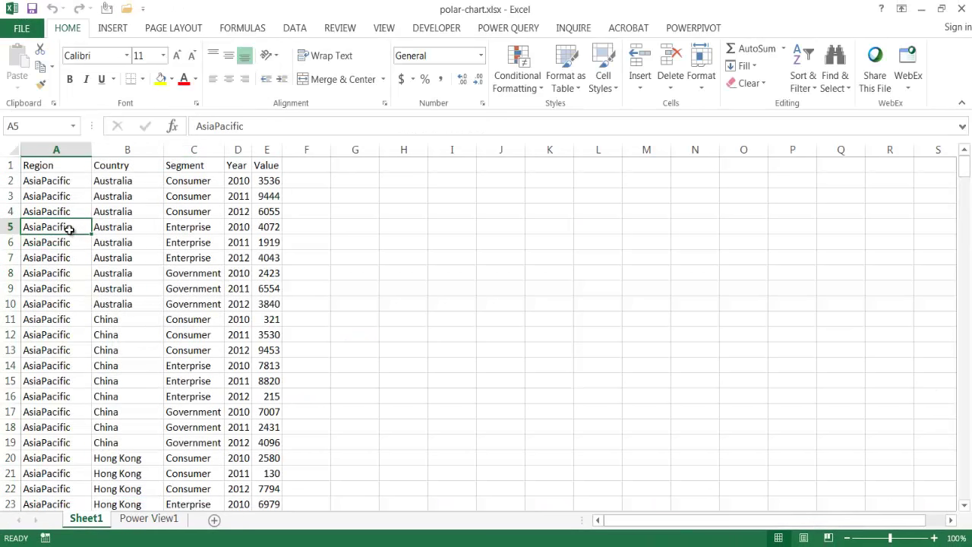
{"action": "left_click", "coordinate": [55, 151]}
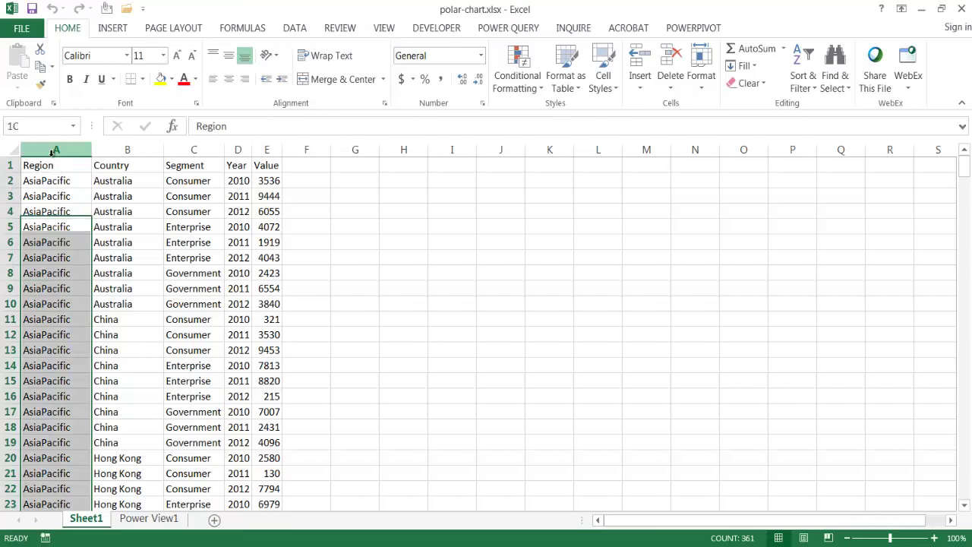
{"action": "left_click", "coordinate": [107, 151]}
{"action": "left_click", "coordinate": [186, 151]}
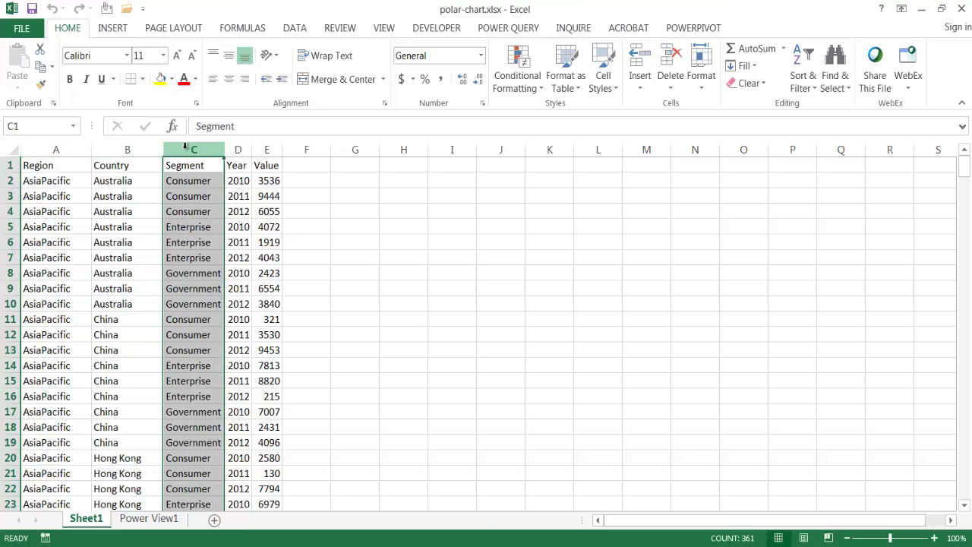
{"action": "left_click", "coordinate": [238, 151]}
{"action": "left_click", "coordinate": [263, 151]}
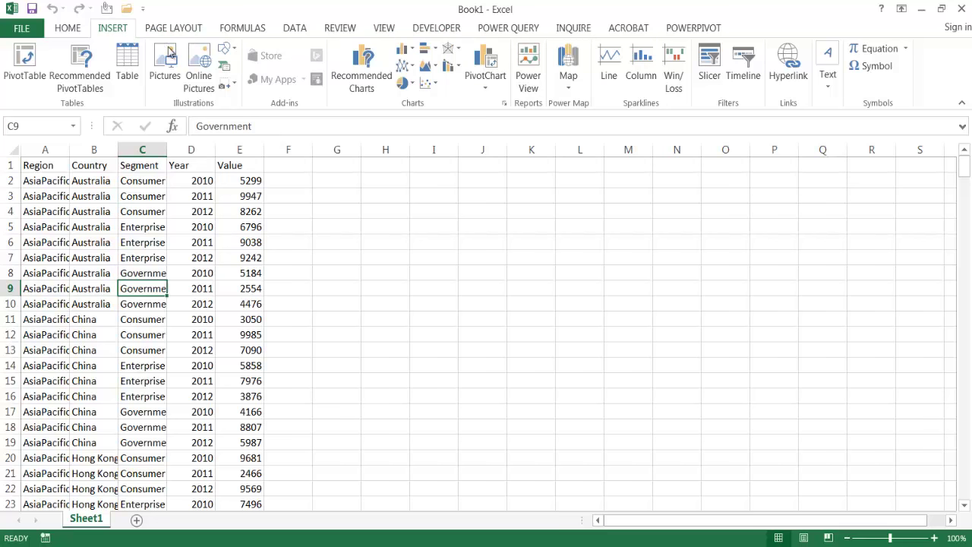
- Insert a Power View report from the Book1 data and remove Country, Region, Segment and Year, keeping only the Value field
{"action": "left_click", "coordinate": [528, 76]}
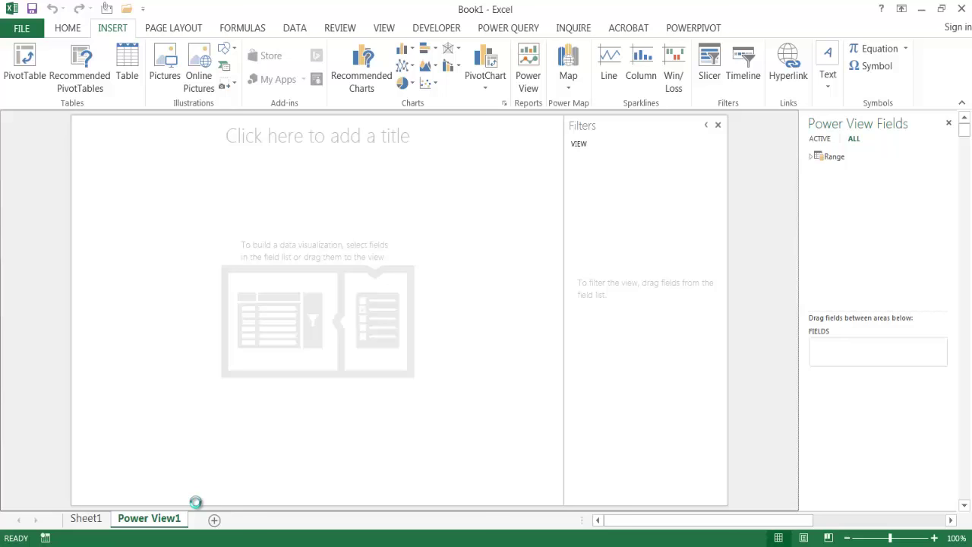
{"action": "left_click", "coordinate": [829, 155]}
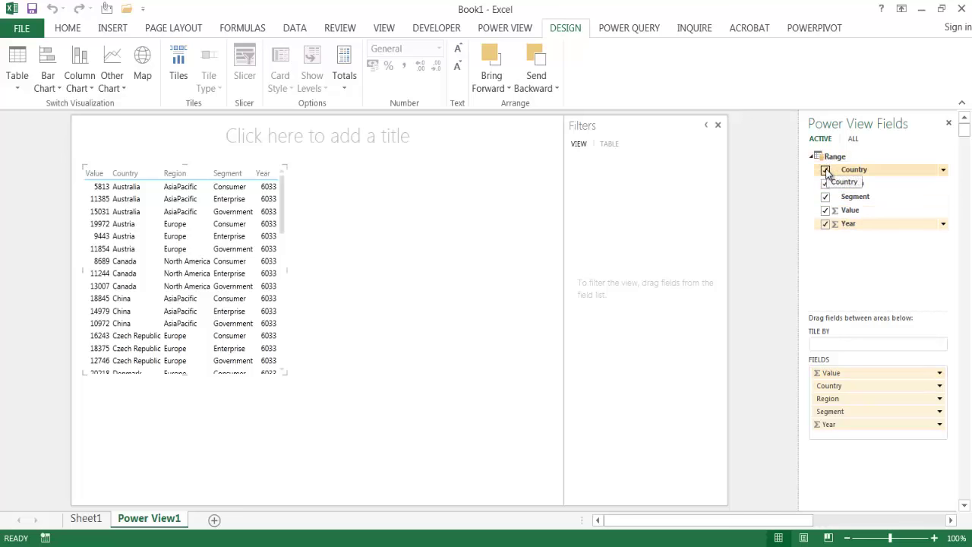
{"action": "left_click", "coordinate": [825, 172]}
{"action": "left_click", "coordinate": [825, 185]}
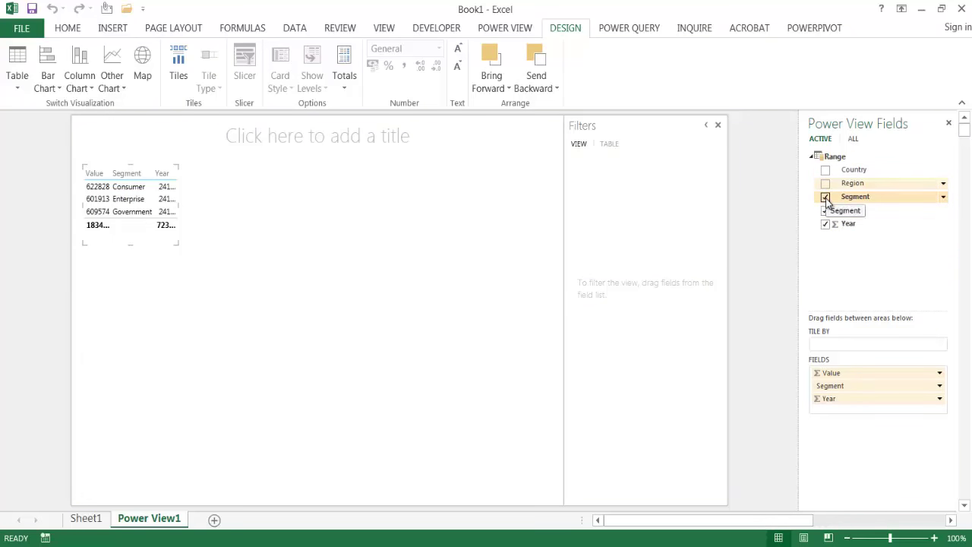
{"action": "left_click", "coordinate": [825, 197]}
{"action": "left_click", "coordinate": [825, 224]}
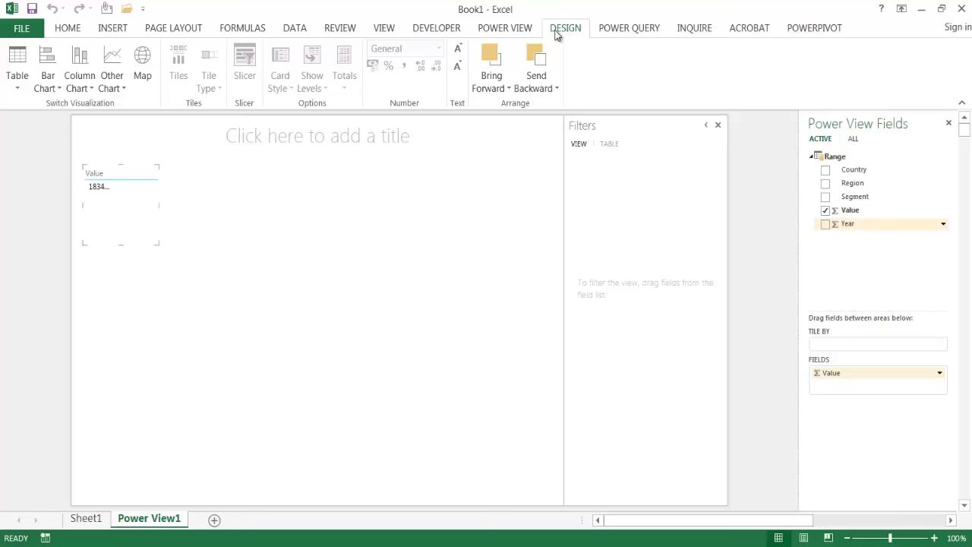
- Convert the Value table to a pie chart coloured by Region and, below it, Country
{"action": "left_click", "coordinate": [115, 82]}
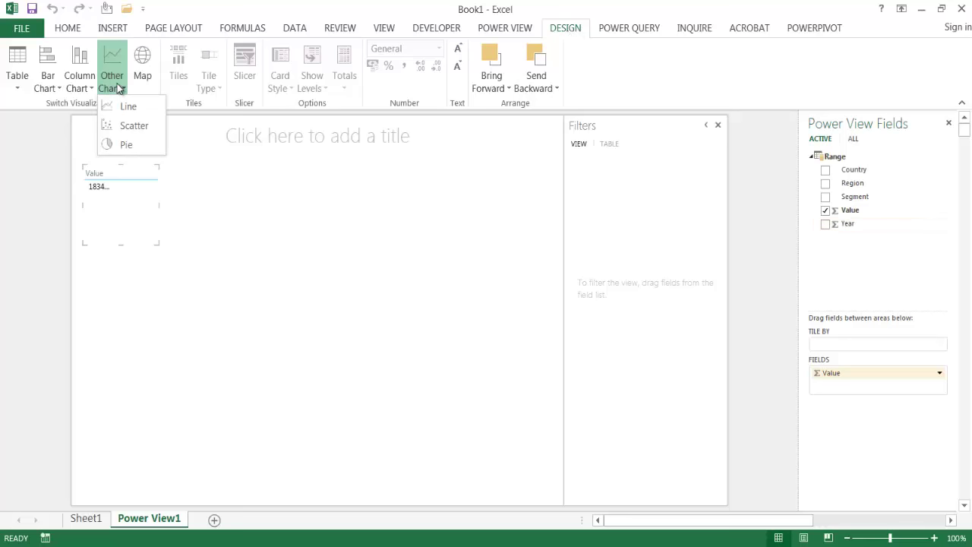
{"action": "left_click", "coordinate": [123, 132]}
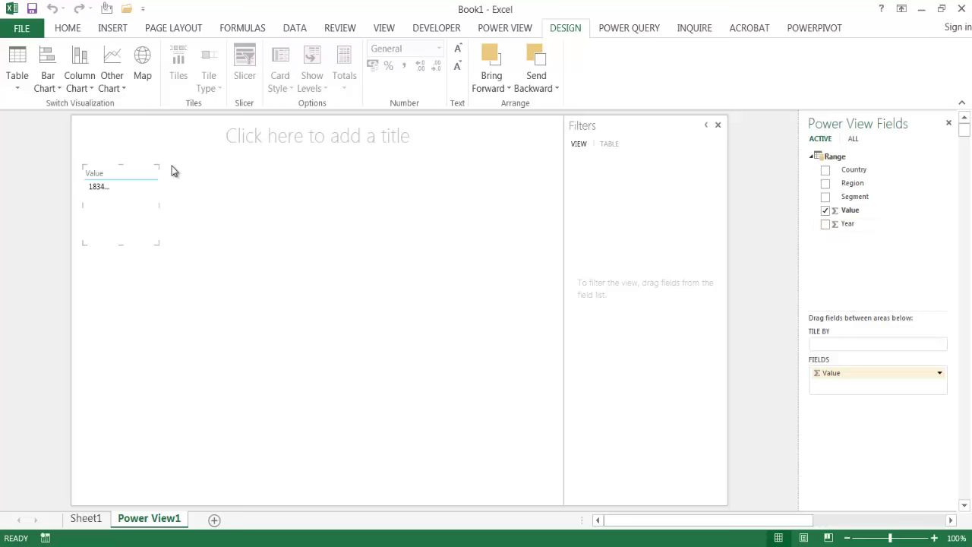
{"action": "mouse_move", "coordinate": [106, 209]}
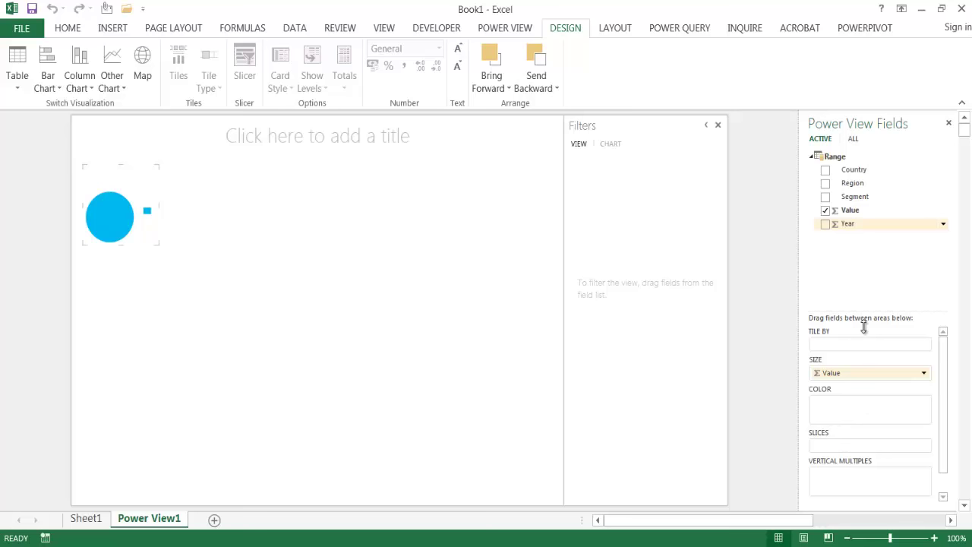
{"action": "left_click_drag", "start_coordinate": [850, 196], "coordinate": [871, 422]}
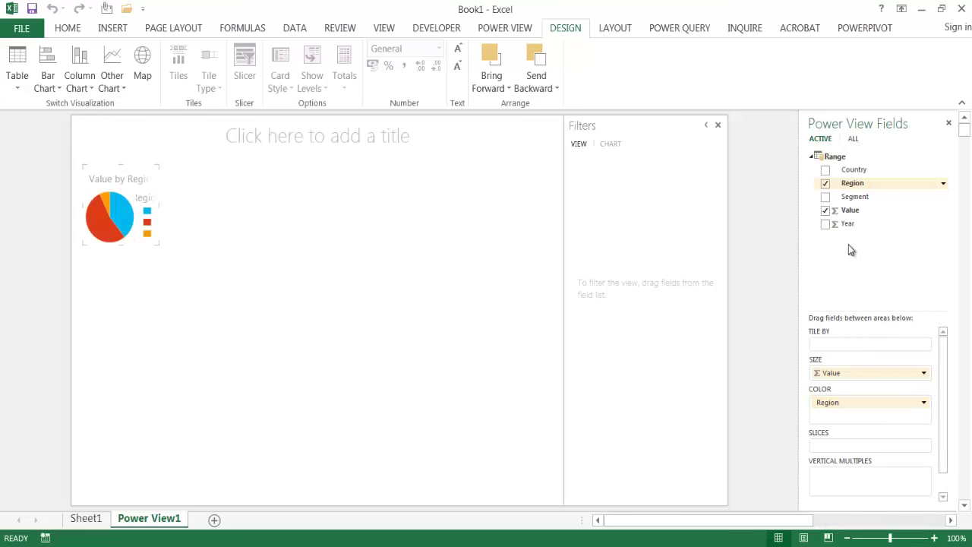
{"action": "left_click_drag", "start_coordinate": [853, 169], "coordinate": [867, 411]}
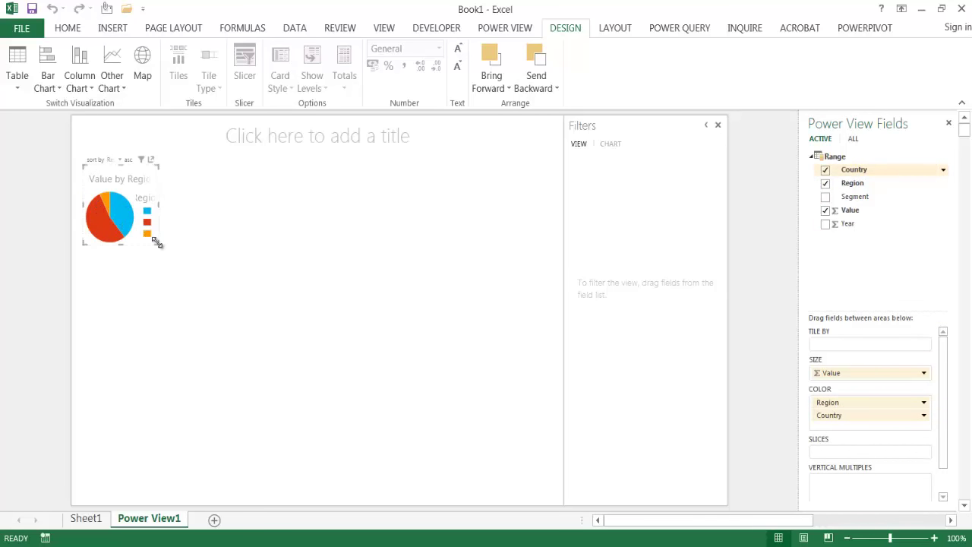
- Enlarge the pie chart to fill the report's lower area across its full width, leaving free space above it
{"action": "left_click_drag", "start_coordinate": [158, 243], "coordinate": [375, 465]}
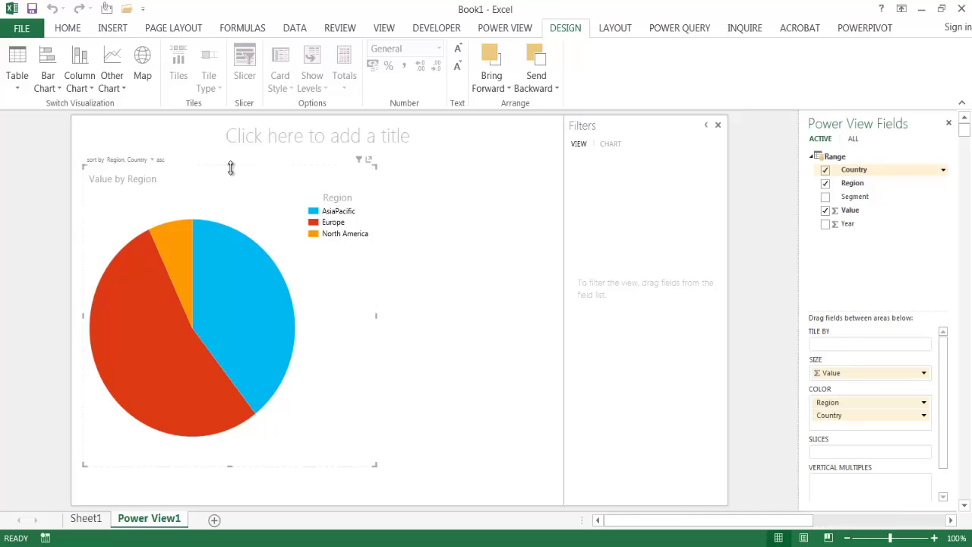
{"action": "left_click_drag", "start_coordinate": [231, 164], "coordinate": [238, 289]}
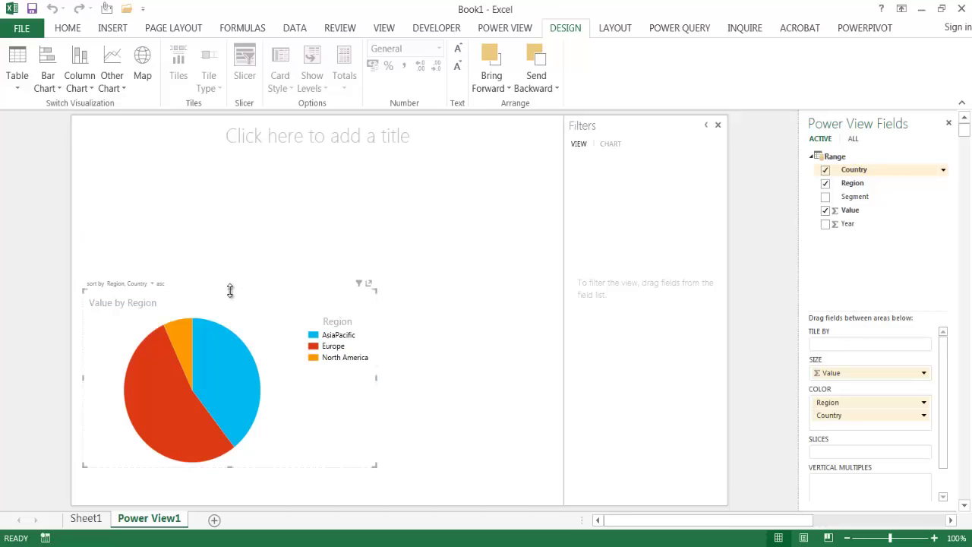
{"action": "left_click_drag", "start_coordinate": [231, 290], "coordinate": [234, 234]}
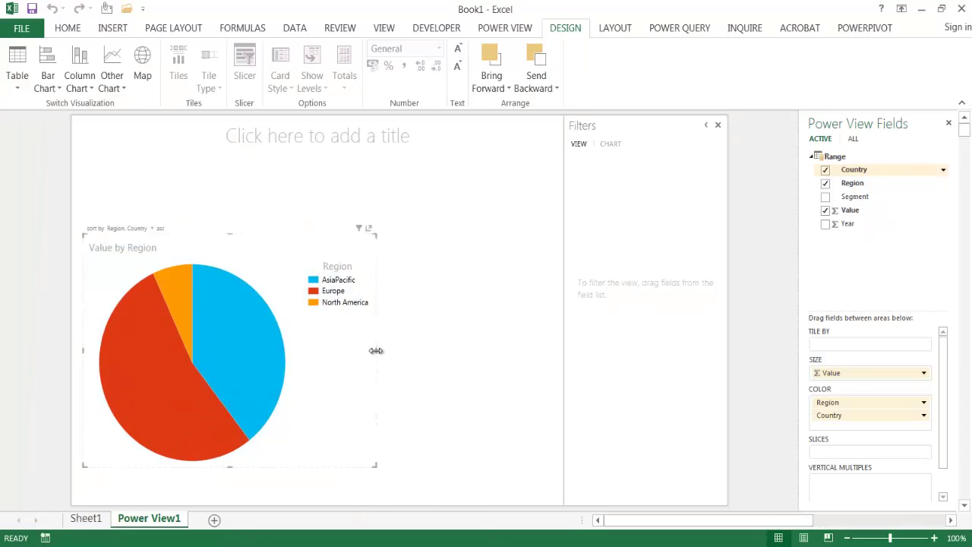
{"action": "left_click_drag", "start_coordinate": [375, 349], "coordinate": [554, 364]}
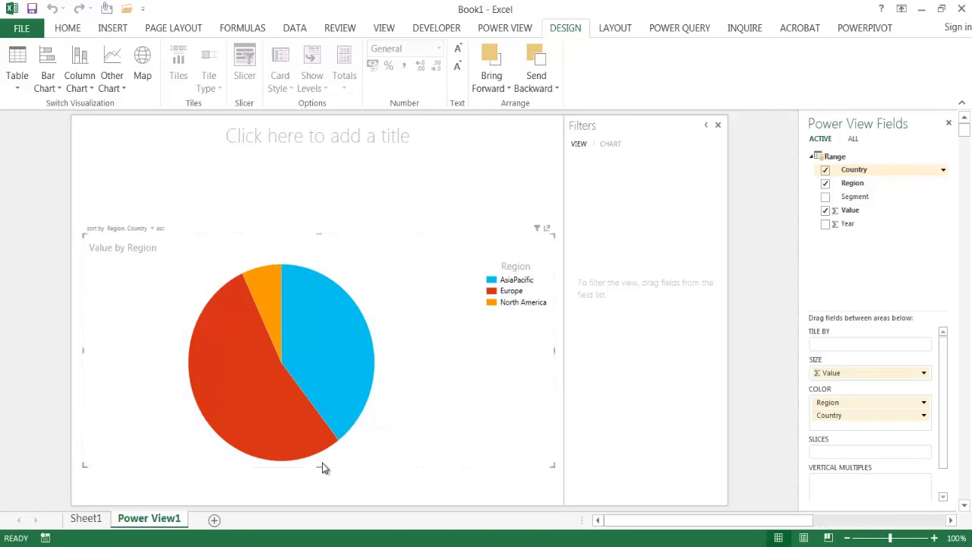
{"action": "left_click_drag", "start_coordinate": [320, 466], "coordinate": [318, 495]}
- Drill into the Europe slice to view its countries and drill back up to the region level
{"action": "mouse_move", "coordinate": [233, 377]}
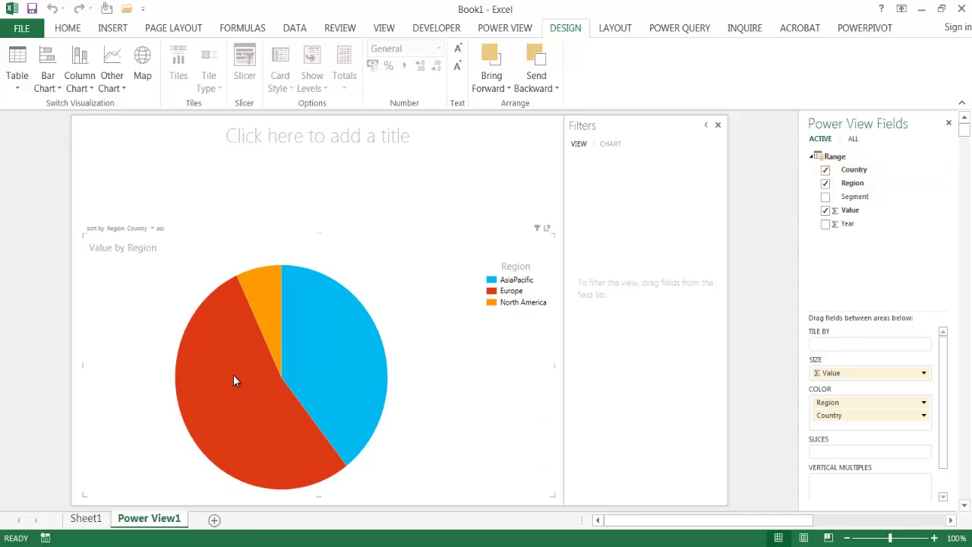
{"action": "double_click", "coordinate": [233, 375]}
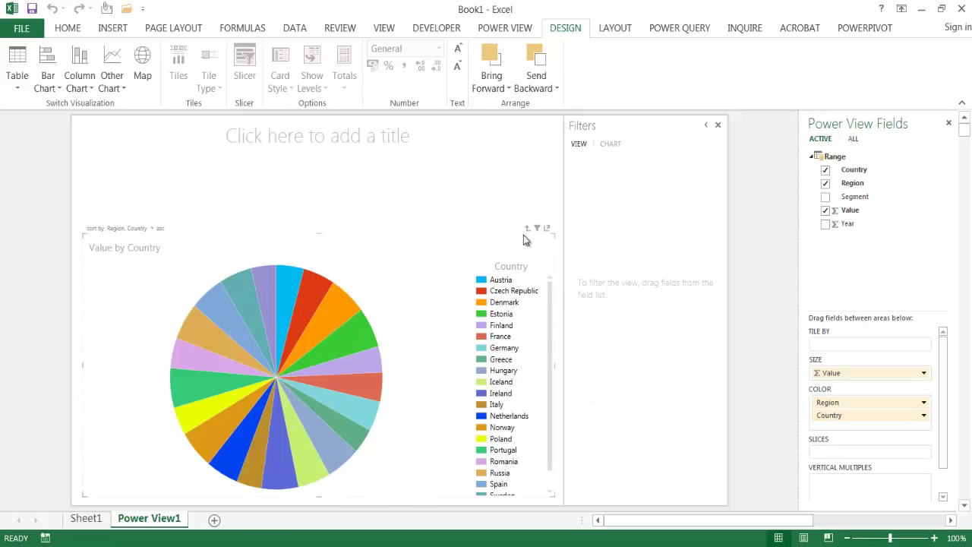
{"action": "left_click", "coordinate": [527, 230]}
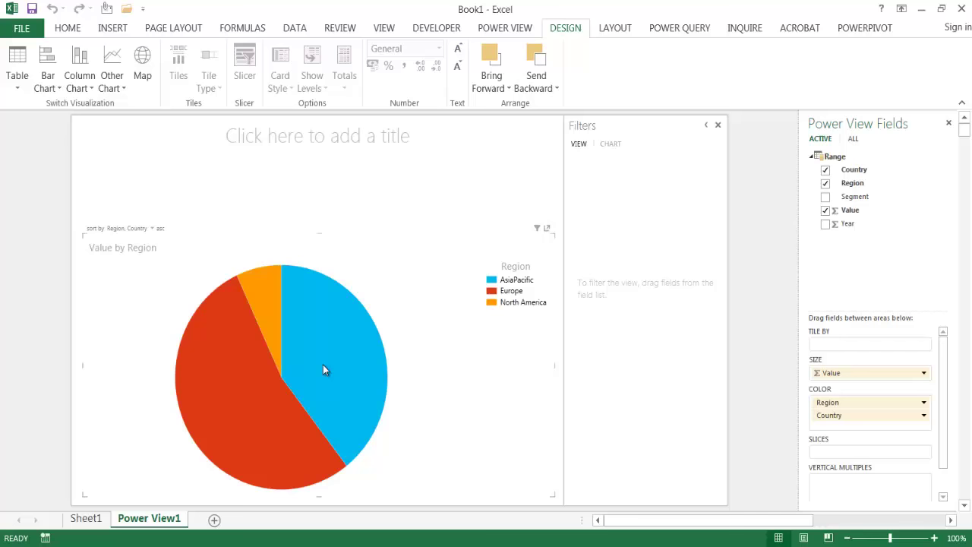
- Add a separate visualization containing only the Value field from Range in the empty space above the pie chart
{"action": "left_click", "coordinate": [457, 187]}
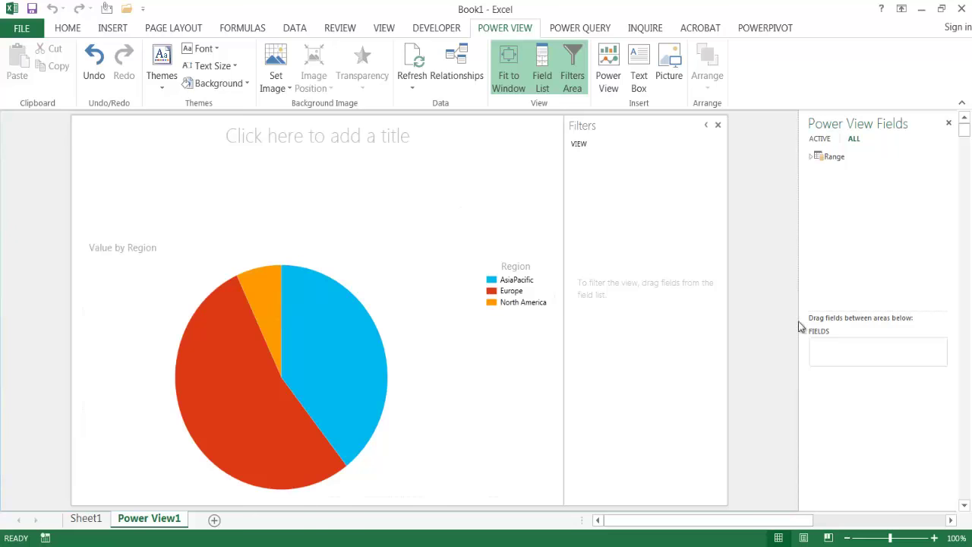
{"action": "left_click", "coordinate": [442, 370]}
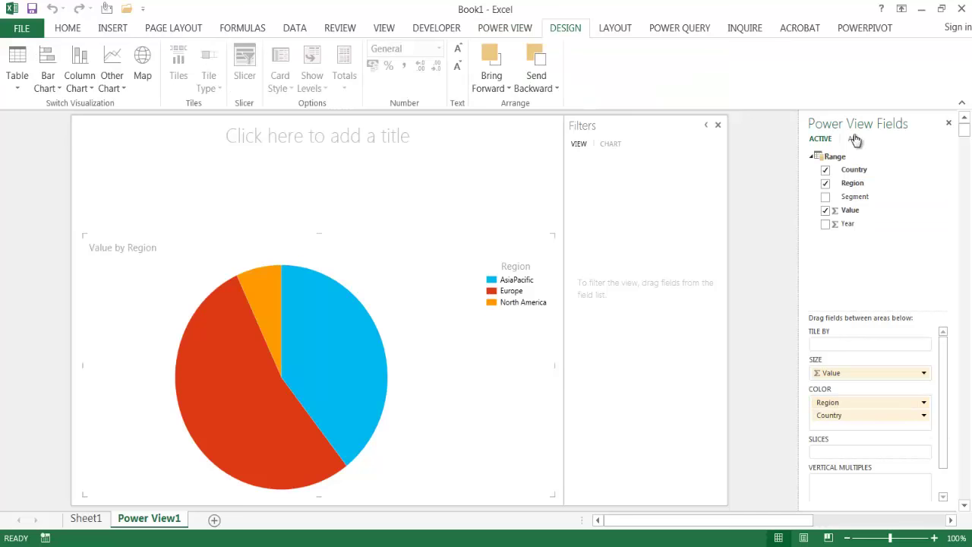
{"action": "left_click", "coordinate": [463, 172]}
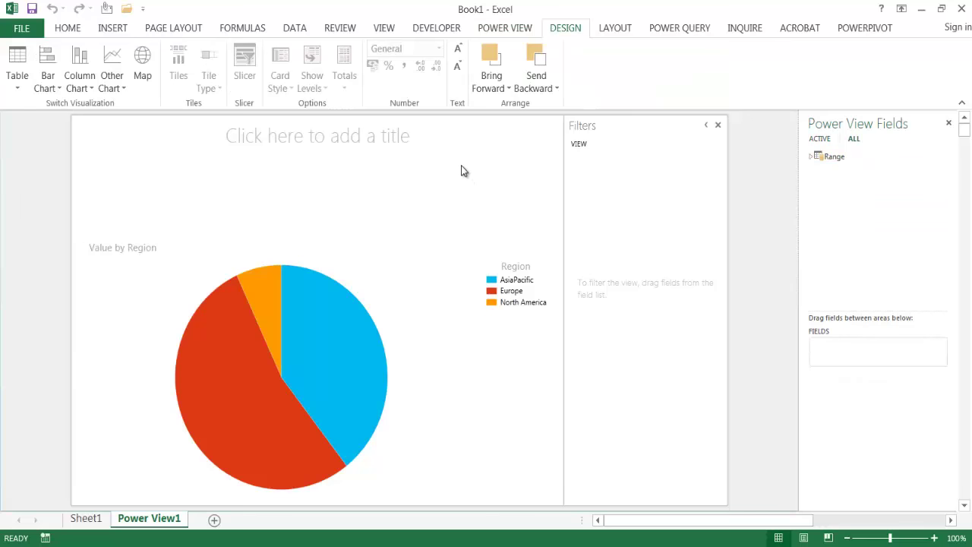
{"action": "left_click", "coordinate": [811, 156]}
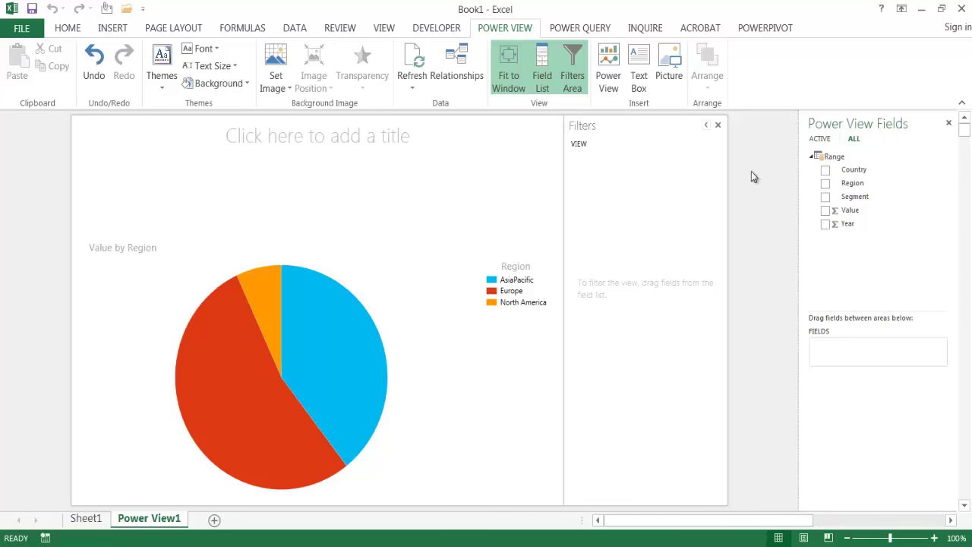
{"action": "left_click", "coordinate": [825, 212]}
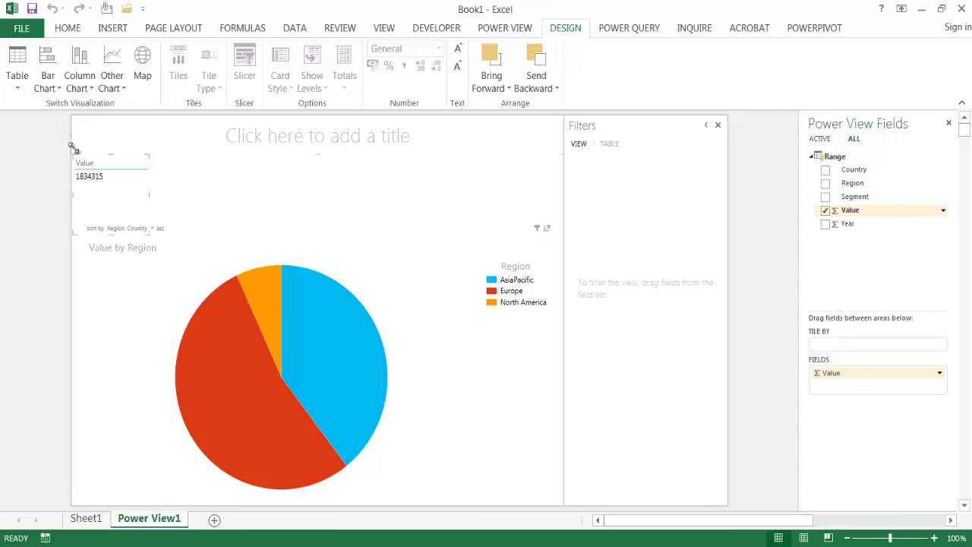
- Convert the new Value table to a stacked bar chart
{"action": "left_click", "coordinate": [85, 182]}
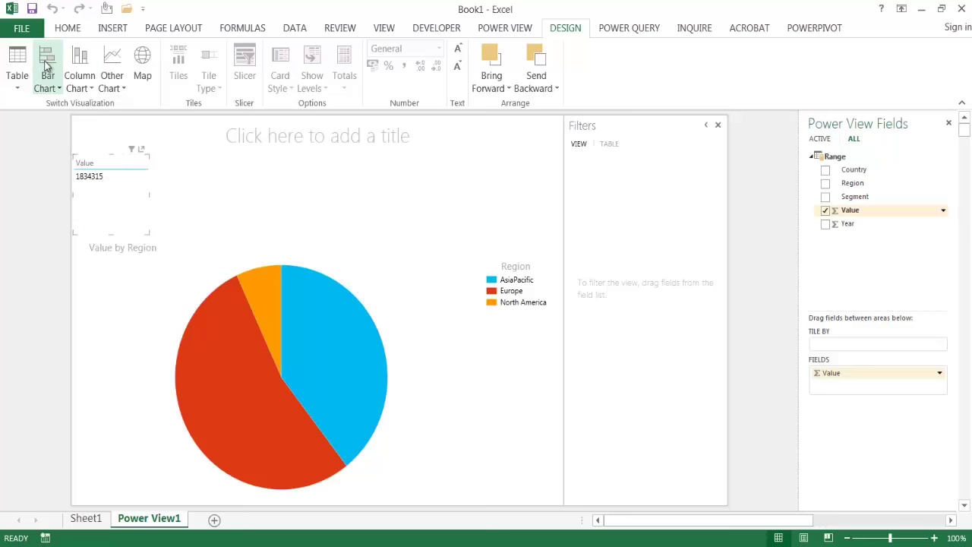
{"action": "left_click", "coordinate": [55, 89]}
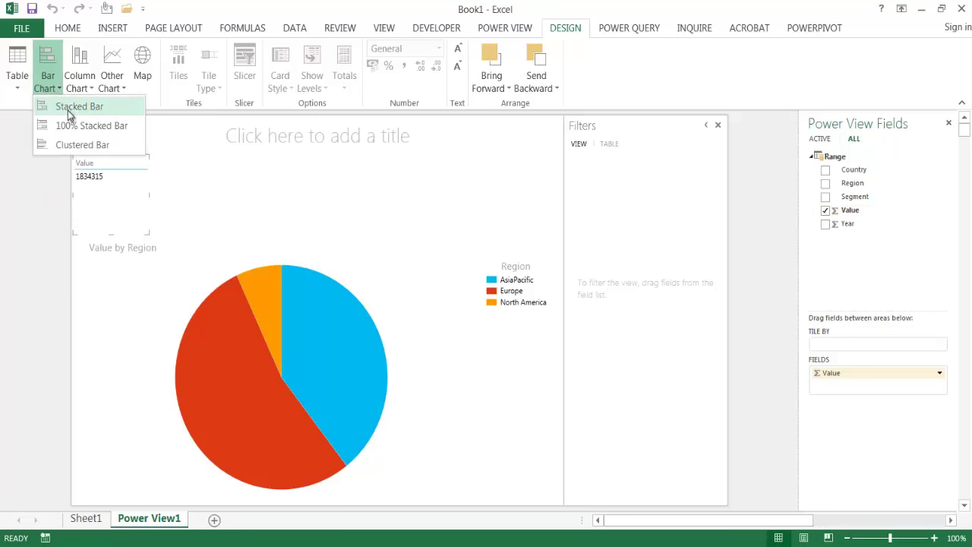
{"action": "left_click", "coordinate": [70, 108]}
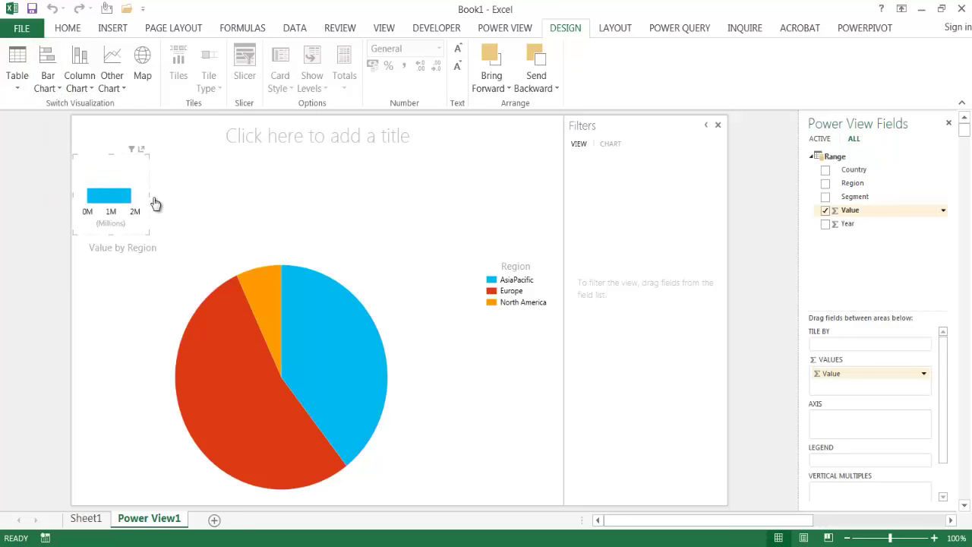
- Widen the bar chart to nearly the report's width, with Year as its axis and Segment as its legend
{"action": "left_click_drag", "start_coordinate": [151, 197], "coordinate": [545, 200]}
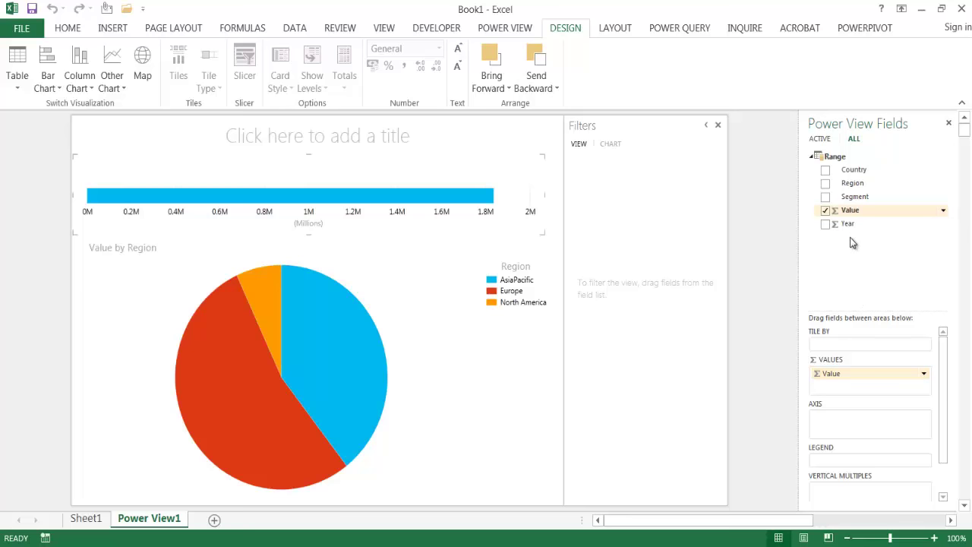
{"action": "left_click_drag", "start_coordinate": [847, 225], "coordinate": [862, 428]}
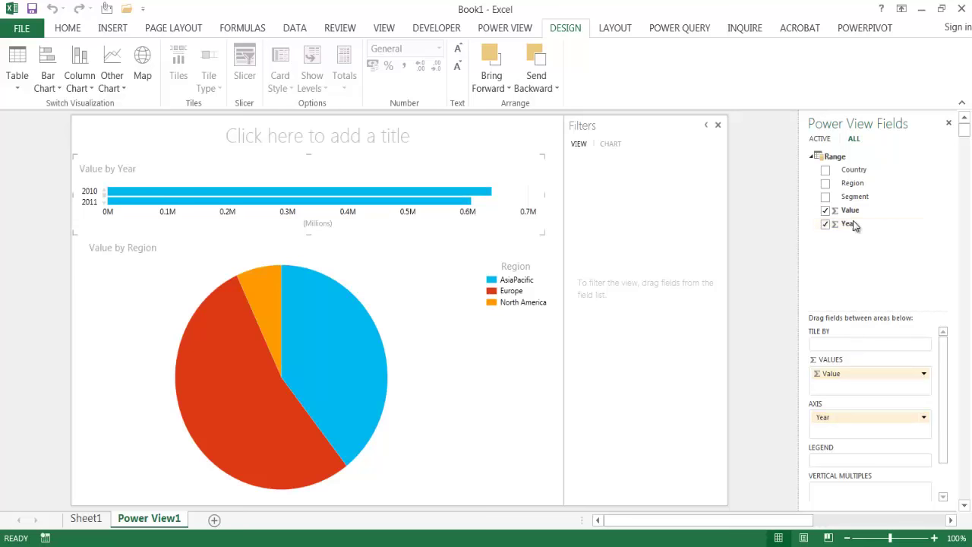
{"action": "left_click_drag", "start_coordinate": [851, 199], "coordinate": [857, 462]}
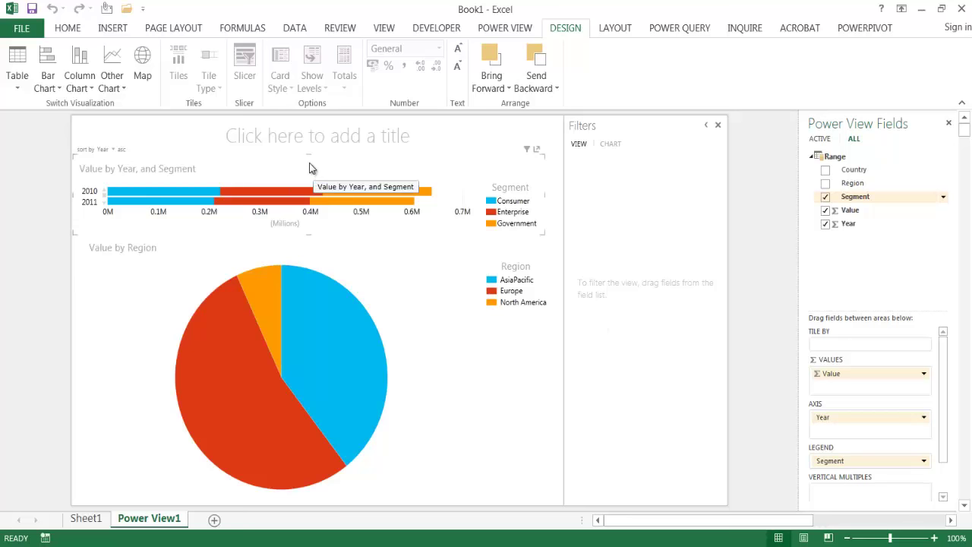
- Make the bar chart taller to fit all three years, and lower and shorten the pie chart to make room for it
{"action": "left_click_drag", "start_coordinate": [309, 236], "coordinate": [315, 247]}
{"action": "left_click_drag", "start_coordinate": [309, 156], "coordinate": [313, 145]}
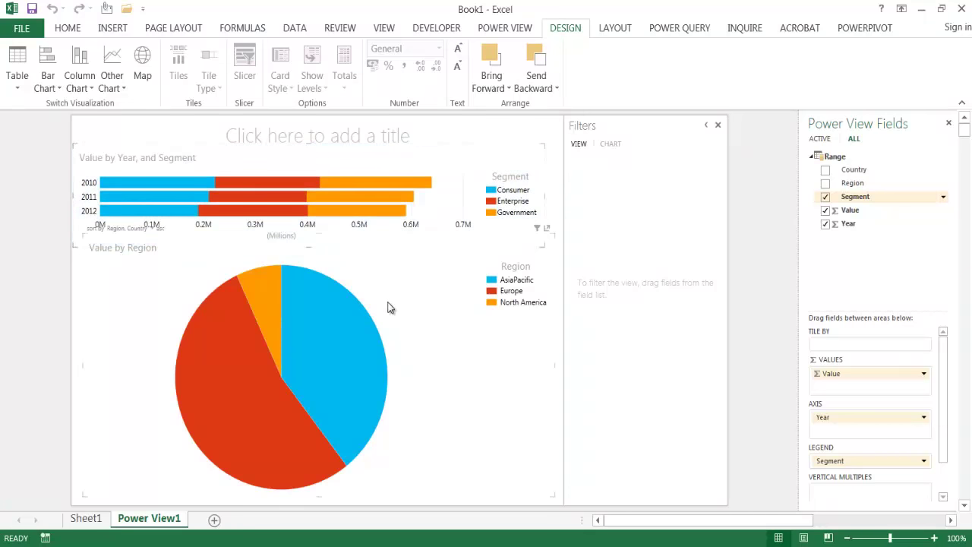
{"action": "left_click", "coordinate": [331, 260]}
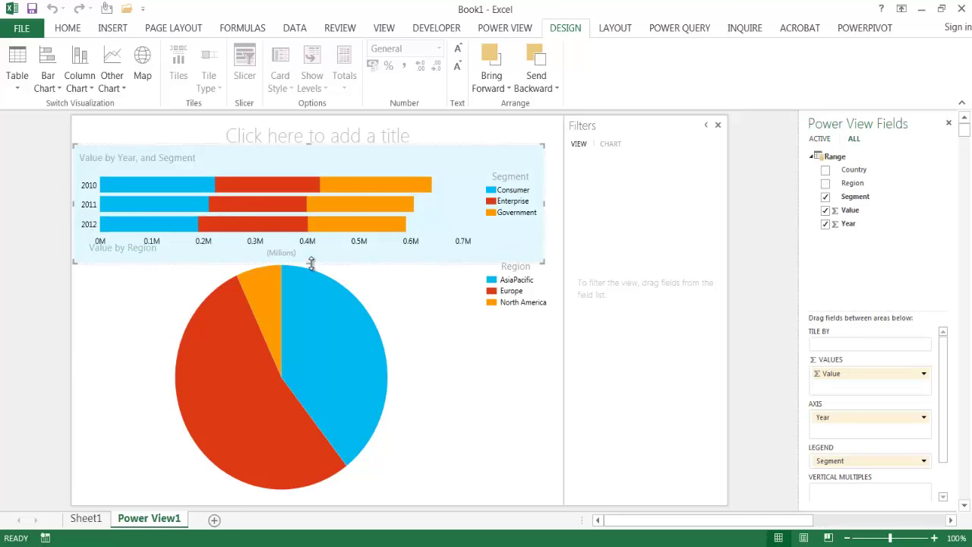
{"action": "left_click_drag", "start_coordinate": [311, 261], "coordinate": [328, 238]}
{"action": "left_click", "coordinate": [352, 266]}
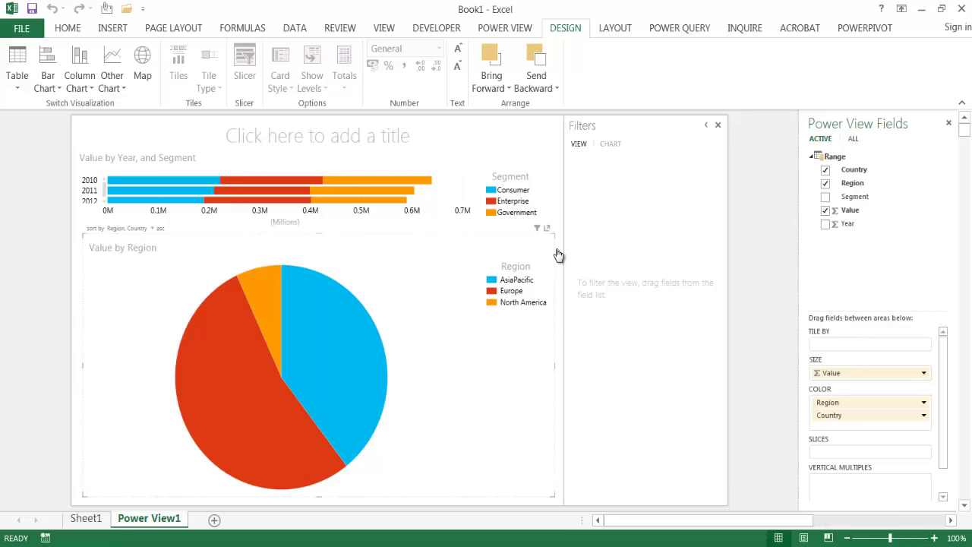
{"action": "left_click_drag", "start_coordinate": [558, 254], "coordinate": [559, 261]}
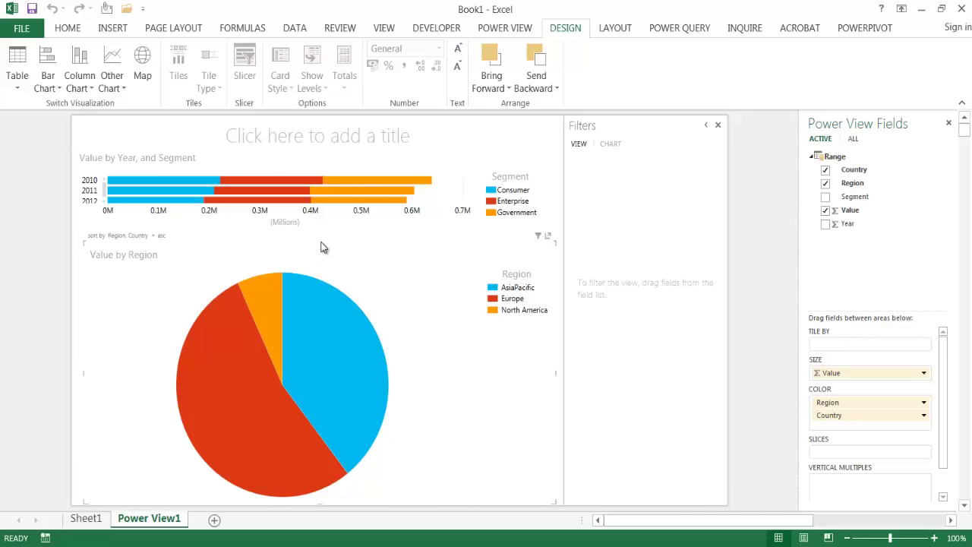
{"action": "mouse_move", "coordinate": [322, 243]}
{"action": "left_mouse_down"}
{"action": "mouse_move", "coordinate": [323, 253]}
{"action": "mouse_move", "coordinate": [310, 242]}
{"action": "left_mouse_up"}
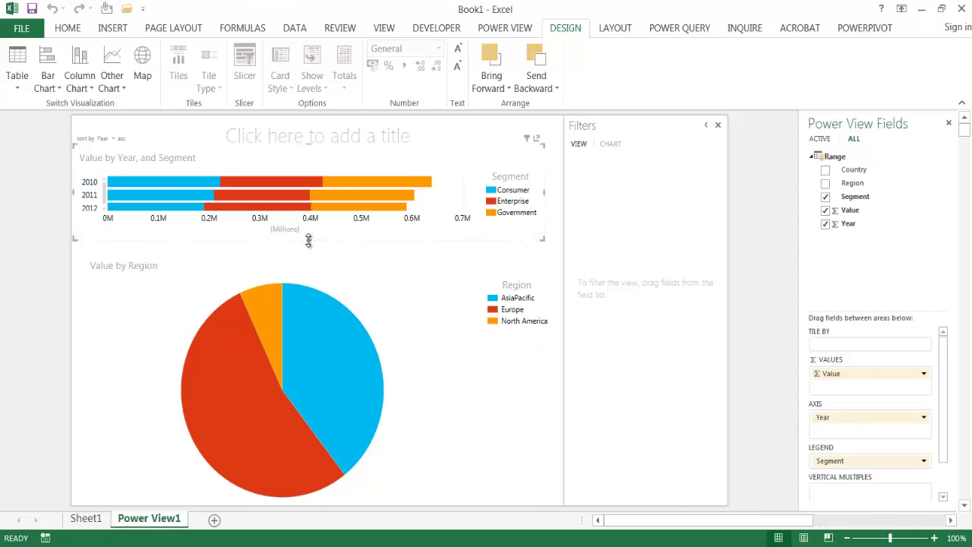
{"action": "left_click_drag", "start_coordinate": [310, 241], "coordinate": [310, 249]}
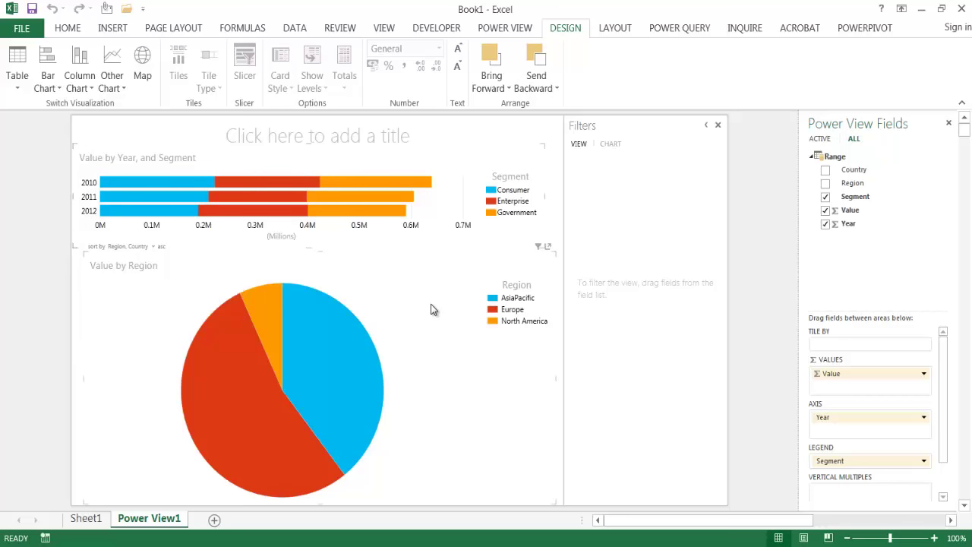
- Highlight Consumer 2012 in the bar chart and drill the pie chart into Europe's countries
{"action": "left_click", "coordinate": [149, 208]}
{"action": "mouse_move", "coordinate": [264, 376]}
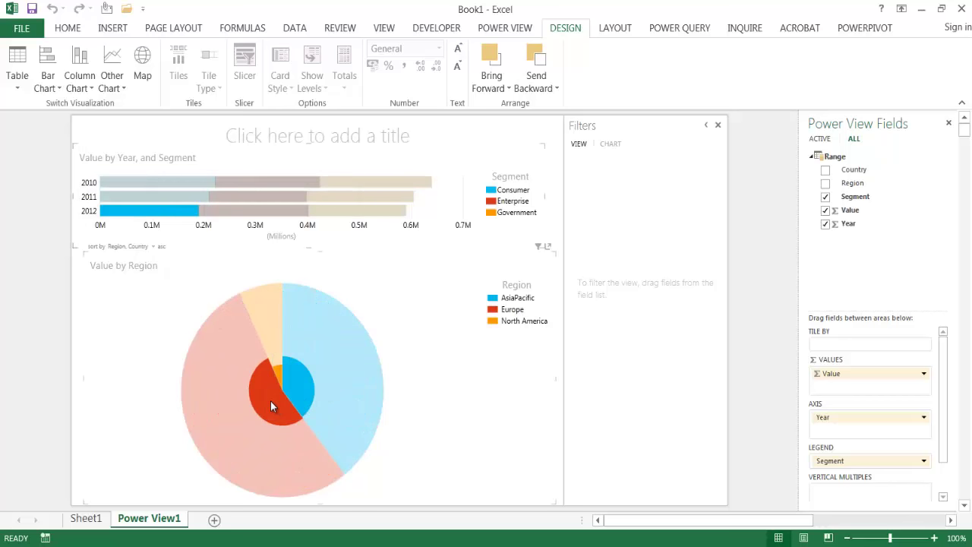
{"action": "double_click", "coordinate": [270, 401]}
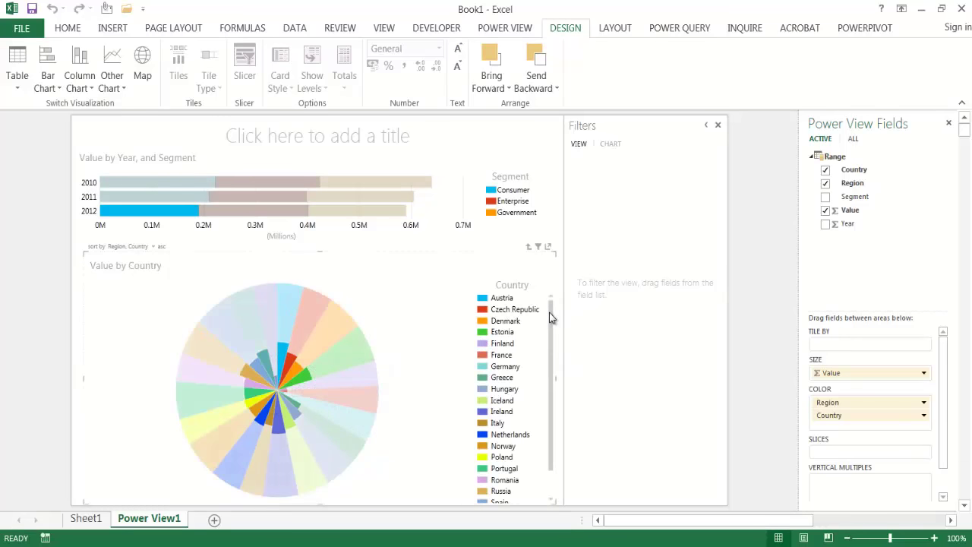
{"action": "left_click_drag", "start_coordinate": [549, 312], "coordinate": [555, 289]}
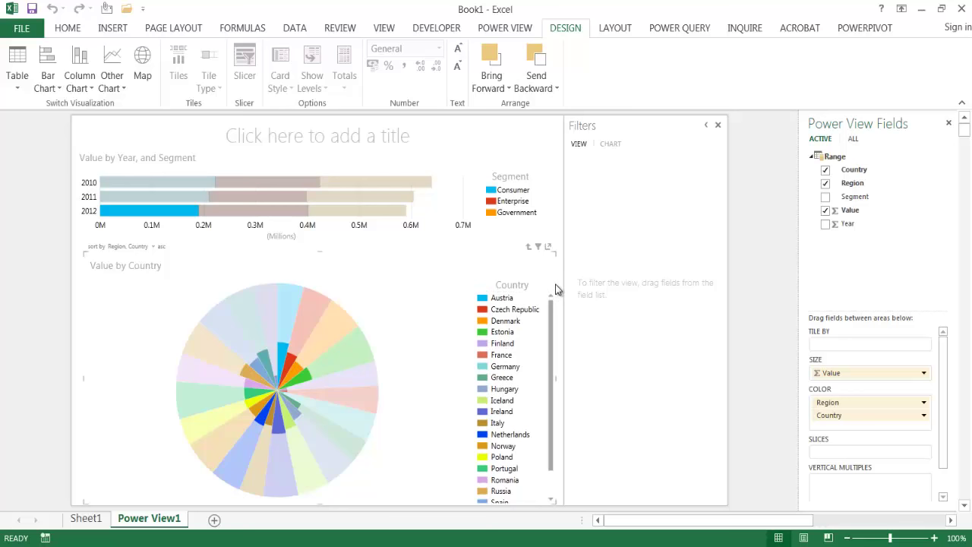
- Highlight Enterprise 2012 in the bar chart and inspect the highlighted values of the Czech Republic slice and the bar segment
{"action": "left_click", "coordinate": [235, 210]}
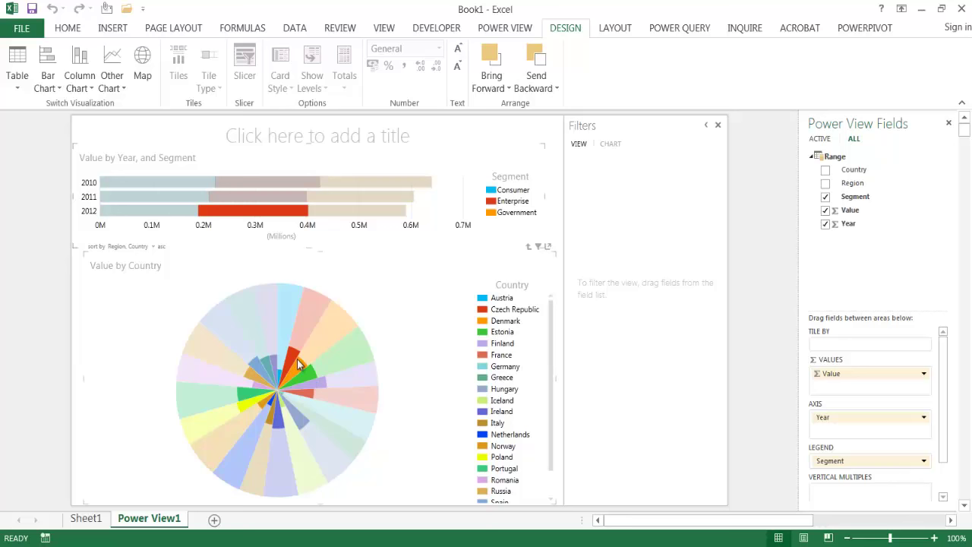
{"action": "mouse_move", "coordinate": [291, 358]}
{"action": "mouse_move", "coordinate": [295, 341]}
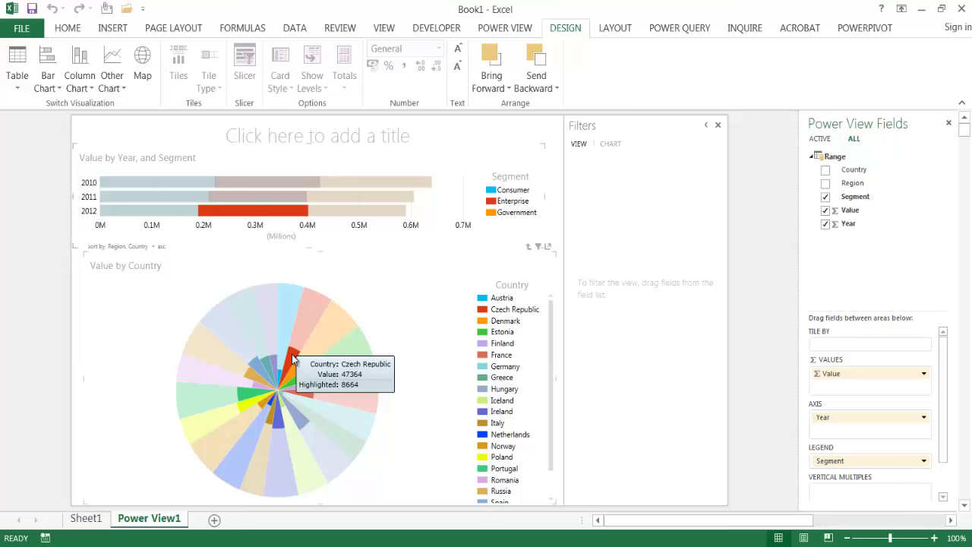
{"action": "mouse_move", "coordinate": [256, 220]}
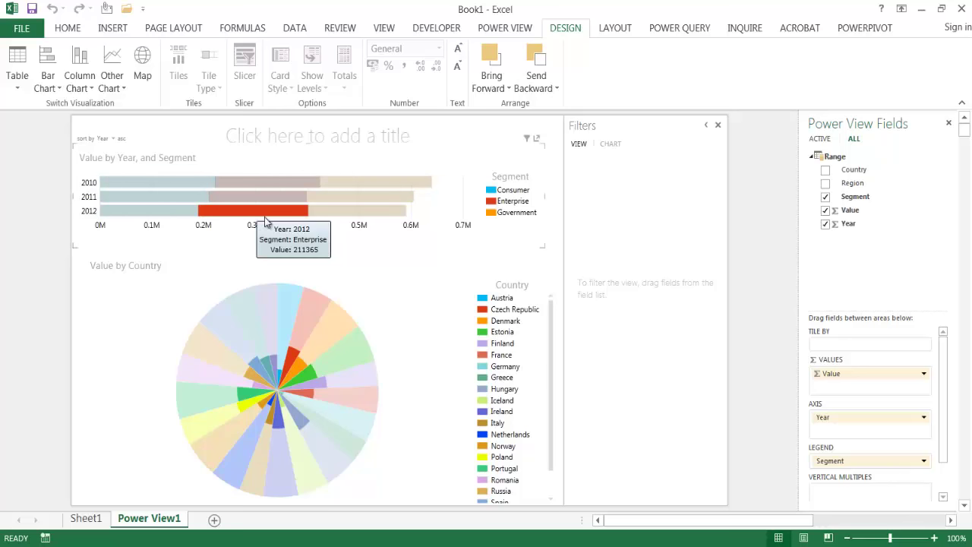